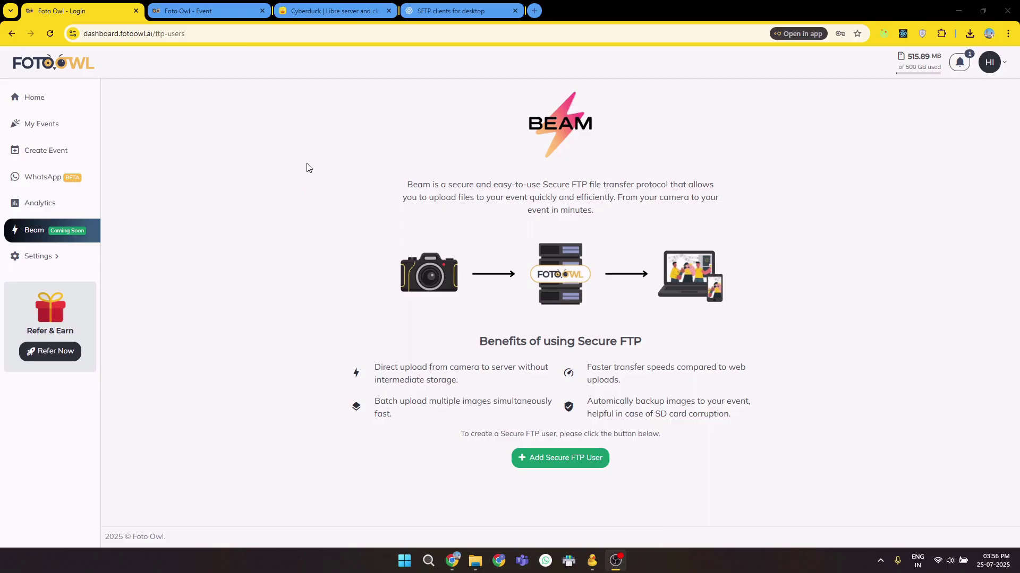
# In the ChatGPT list of SFTP clients, highlight the FileZilla and Cyberduck entries.
pyautogui.click(326, 6)
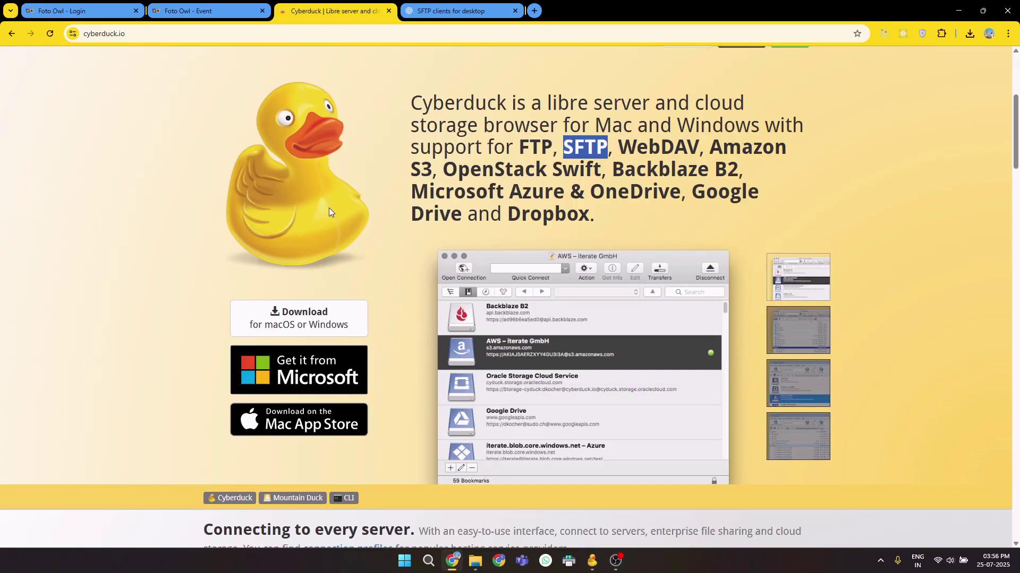
pyautogui.click(446, 7)
pyautogui.scroll(1, 485, 223)
pyautogui.scroll(3, 485, 226)
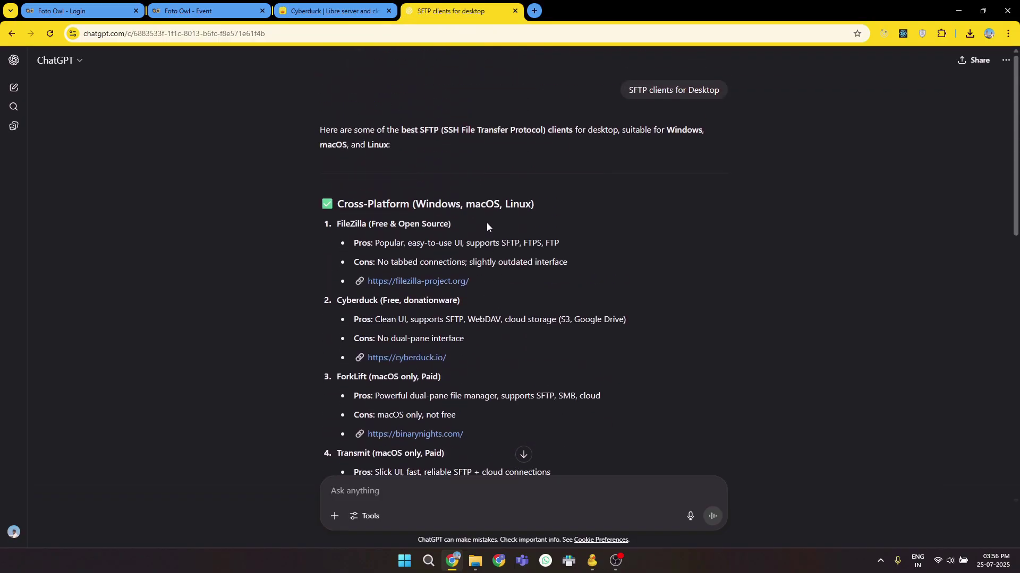
pyautogui.moveTo(337, 225); pyautogui.dragTo(451, 224)
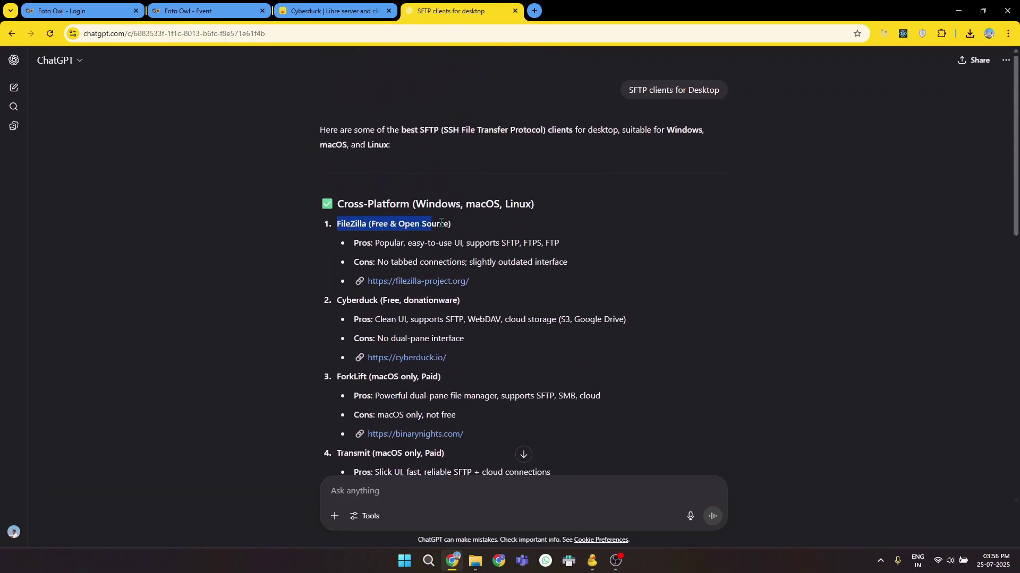
pyautogui.moveTo(337, 300); pyautogui.dragTo(465, 300)
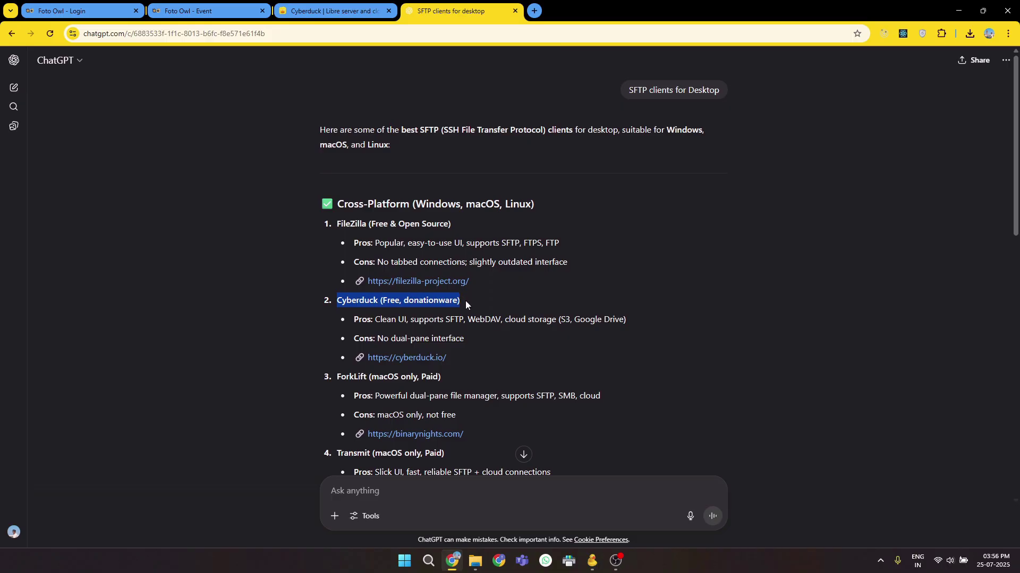
# Re-check the Cyberduck (Free, donationware) entry, then return to the cyberduck.io homepage.
pyautogui.click(320, 13)
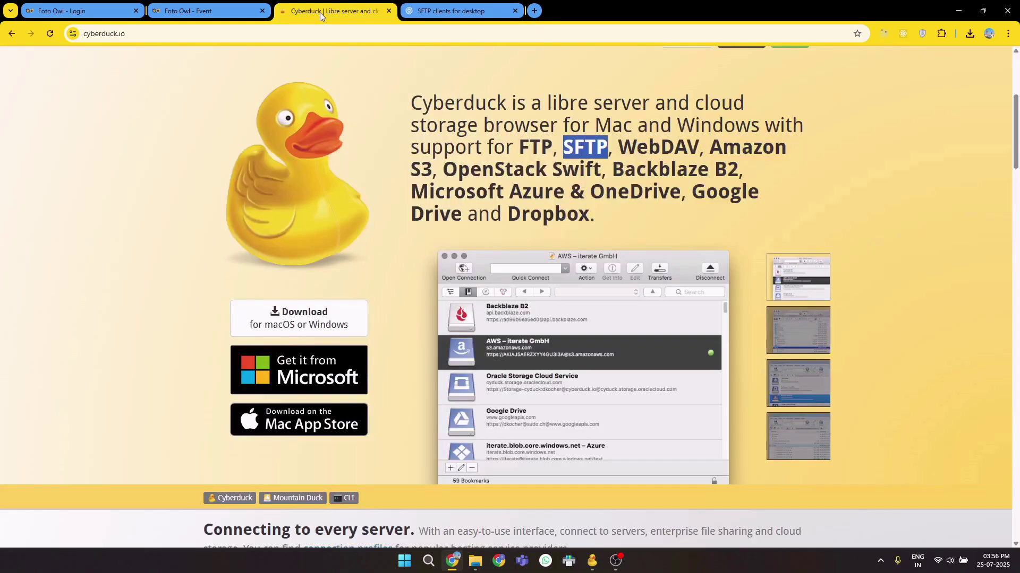
pyautogui.click(451, 10)
pyautogui.click(563, 316)
pyautogui.scroll(-1, 570, 304)
pyautogui.scroll(-4, 569, 304)
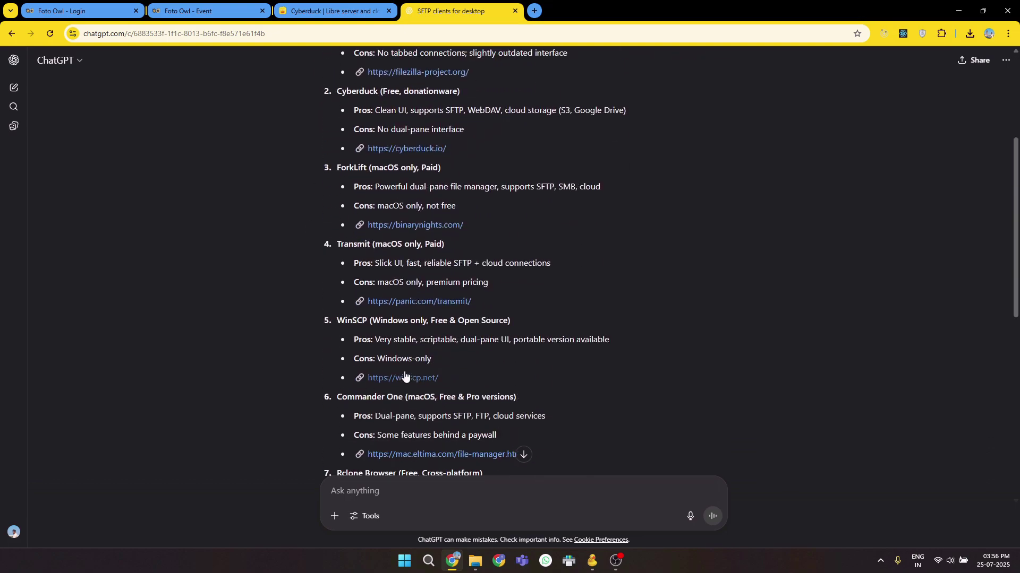
pyautogui.scroll(4, 368, 331)
pyautogui.moveTo(336, 303); pyautogui.dragTo(467, 304)
pyautogui.click(578, 291)
pyautogui.click(314, 8)
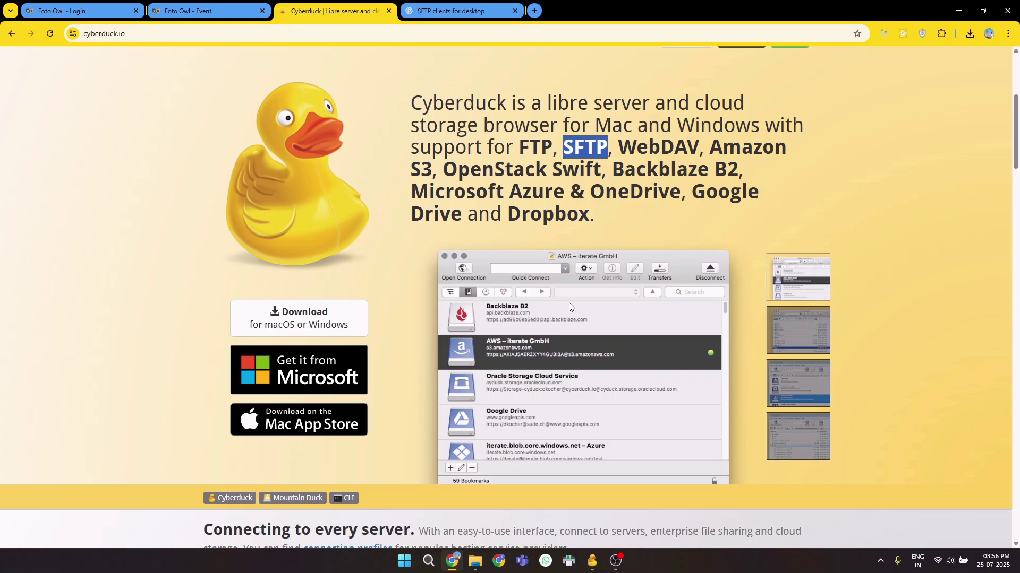
# Look over Cyberduck's connected SFTP session, then go back to the Foto Owl Beam tab in Chrome.
pyautogui.click(593, 569)
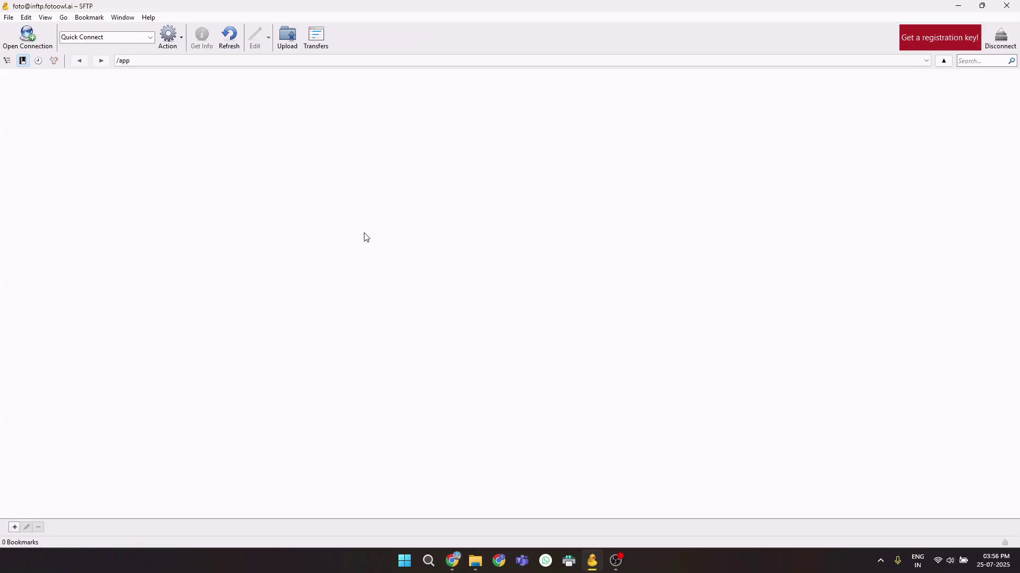
pyautogui.moveTo(596, 567)
pyautogui.click(451, 561)
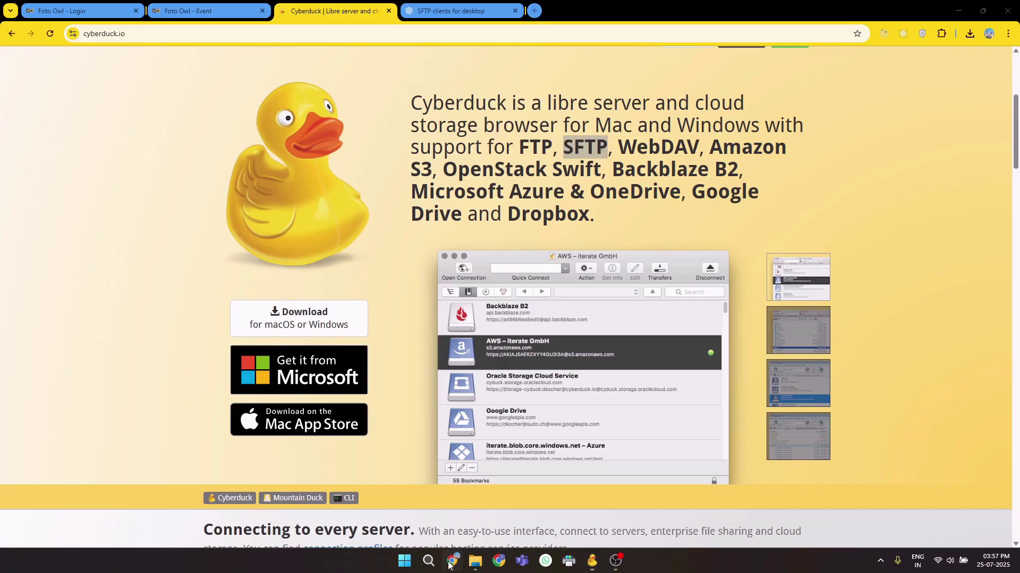
pyautogui.click(119, 7)
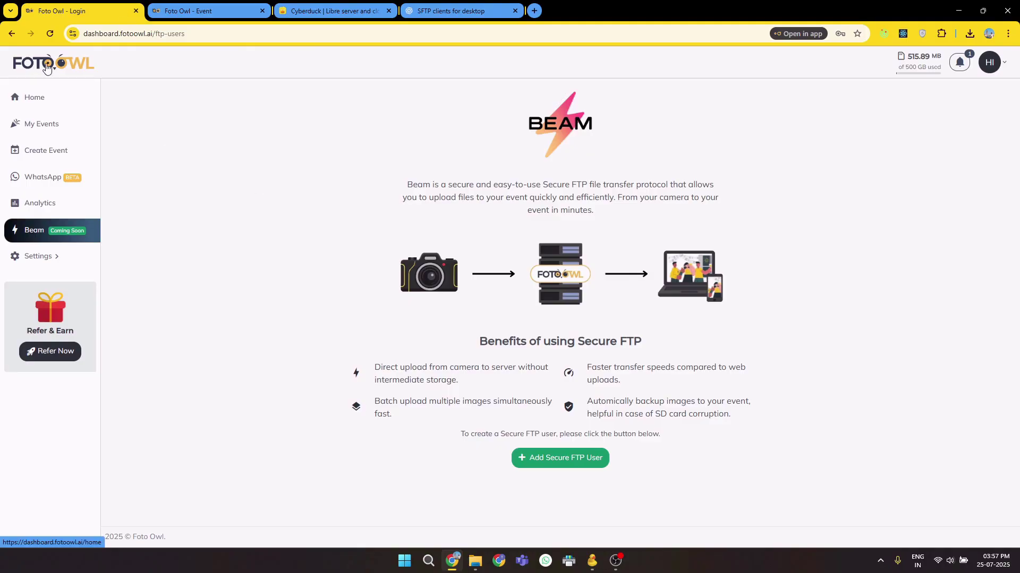
# Visit the Foto Owl home dashboard, then go to the Beam secure FTP page.
pyautogui.click(34, 104)
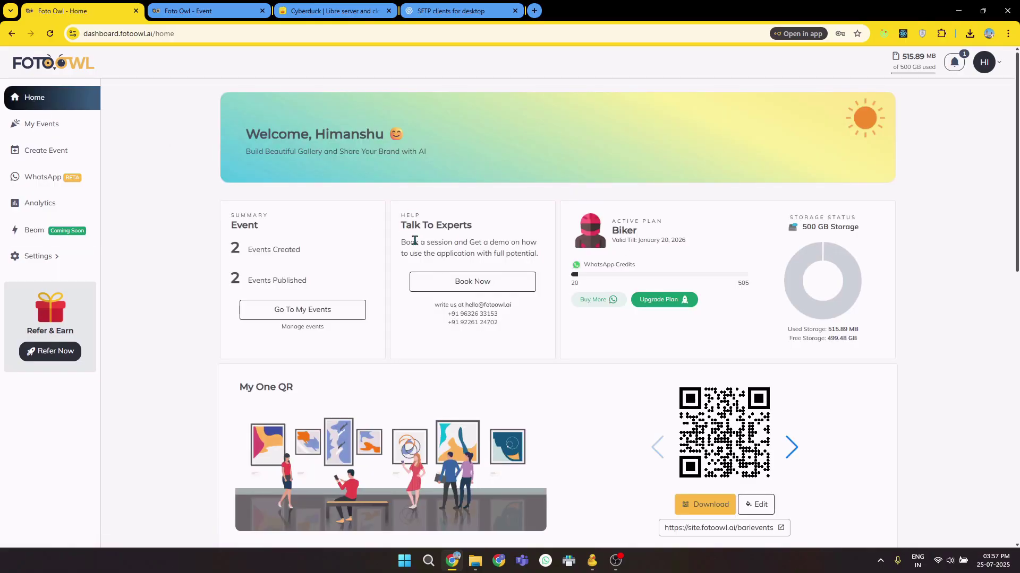
pyautogui.click(31, 233)
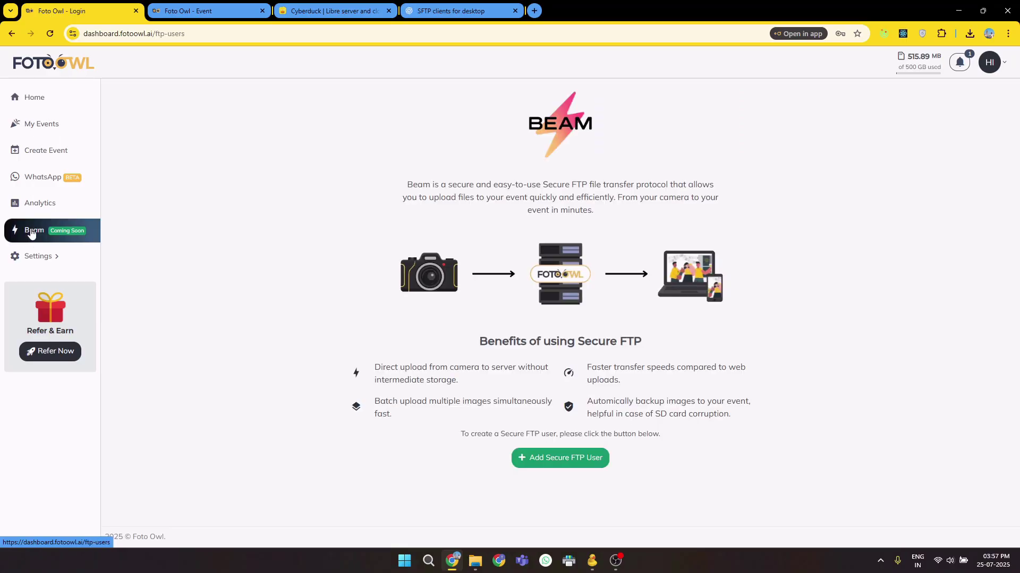
# Add a secure FTP user with the username 'foto' and its password.
pyautogui.click(563, 464)
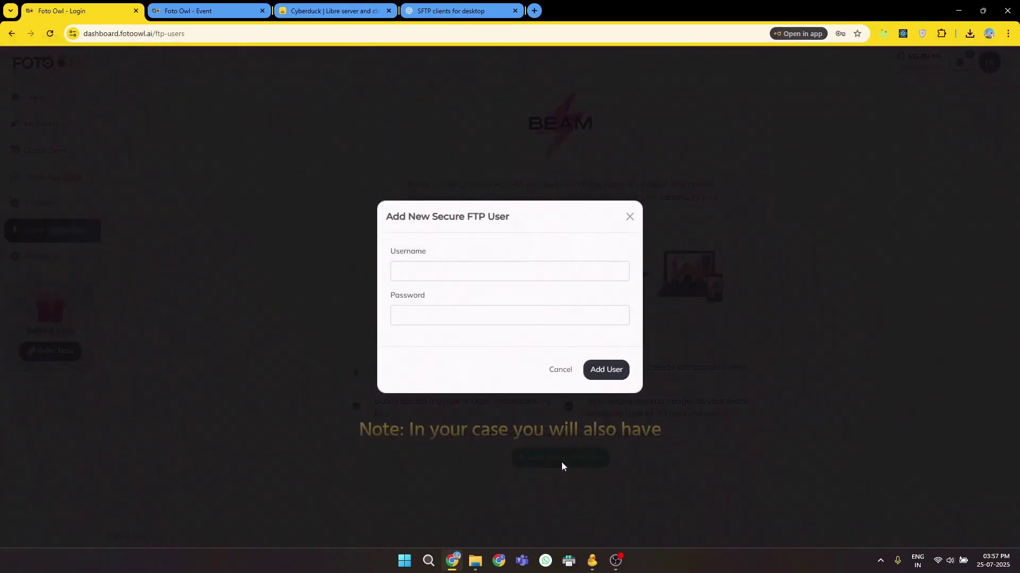
pyautogui.click(439, 274)
pyautogui.write('foto')
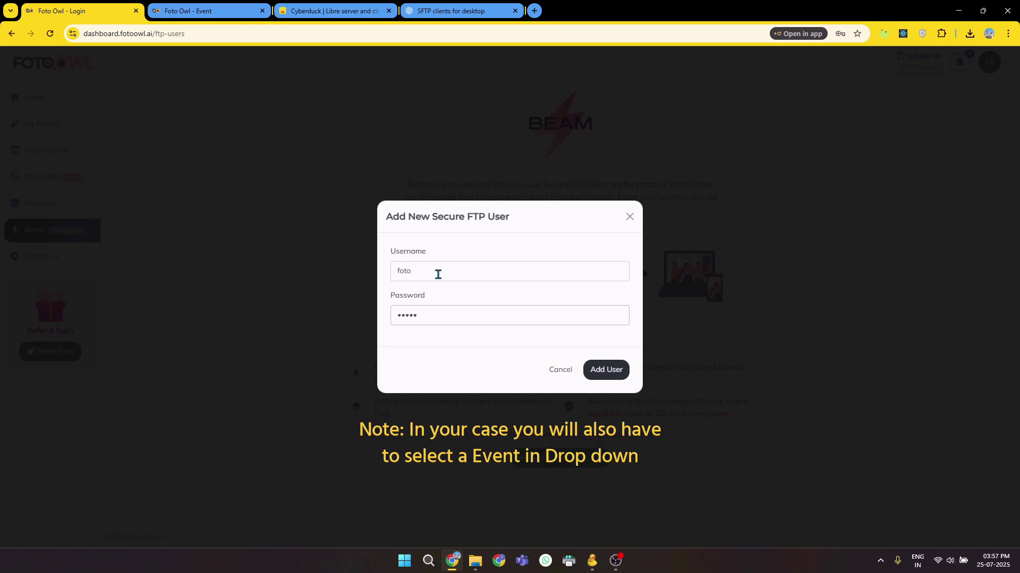
pyautogui.click(595, 377)
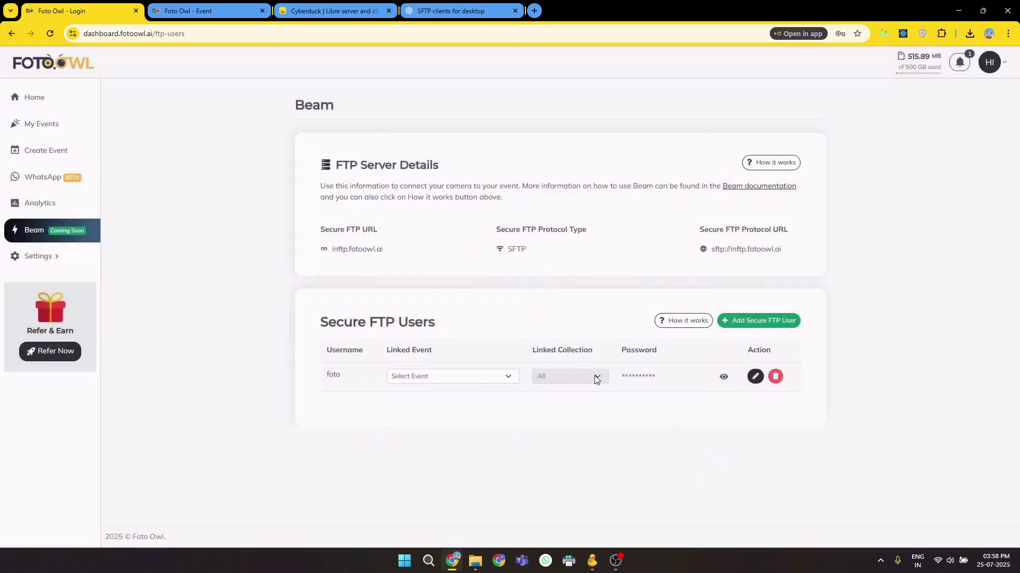
# Check the new user's username and revealed password, and bring up the linked-event list.
pyautogui.doubleClick(333, 375)
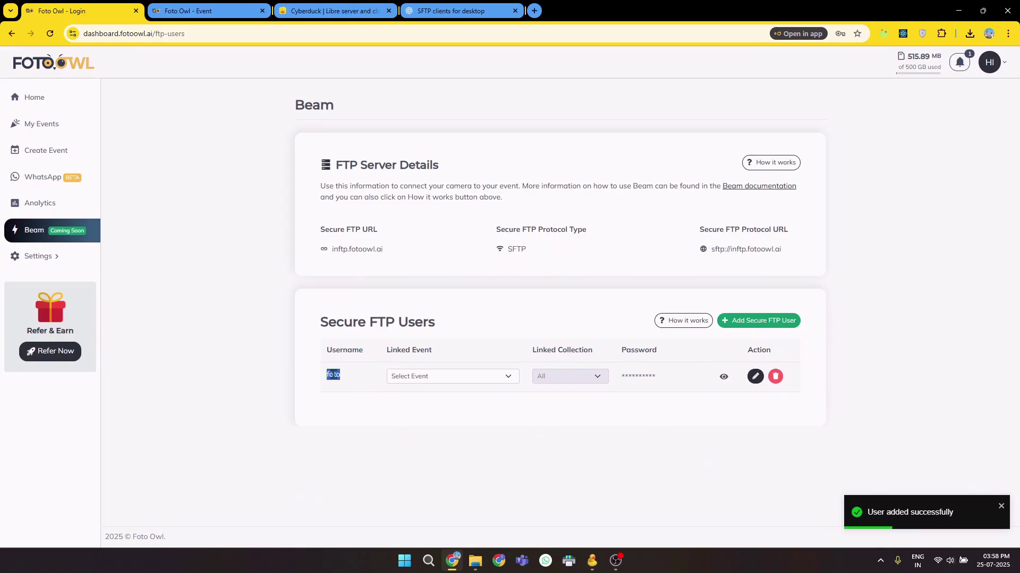
pyautogui.click(348, 386)
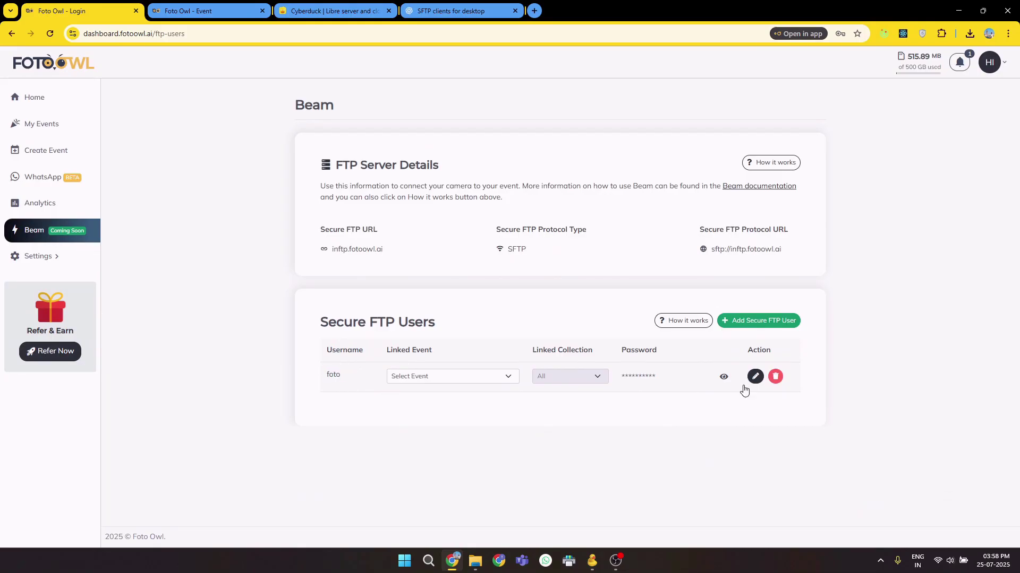
pyautogui.click(724, 376)
pyautogui.doubleClick(623, 379)
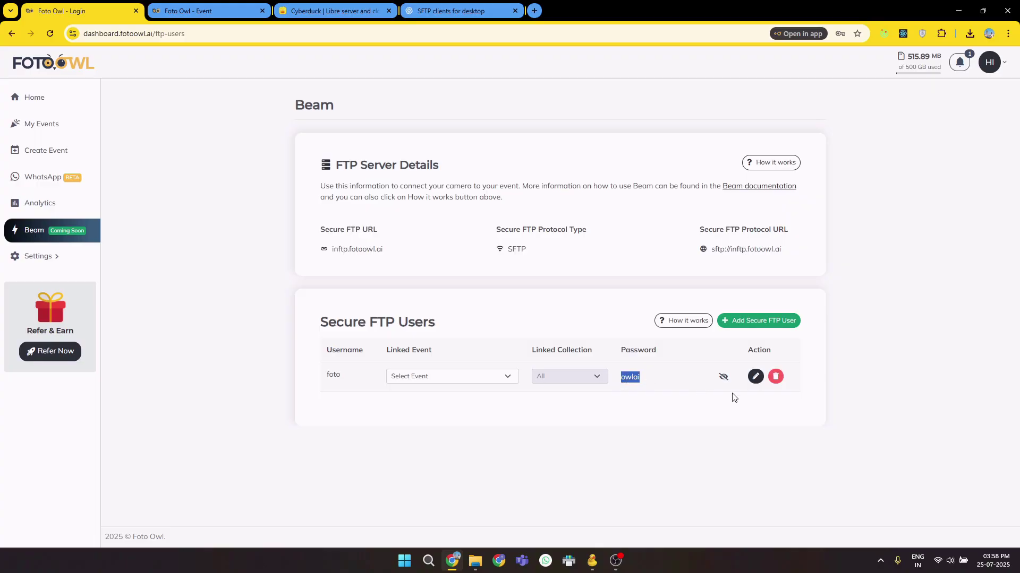
pyautogui.click(675, 417)
pyautogui.click(419, 376)
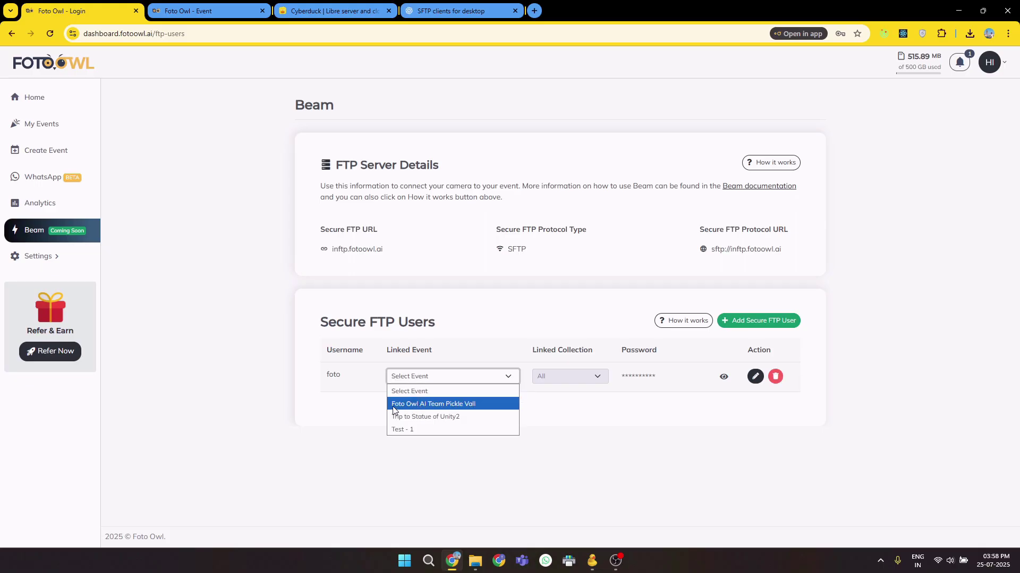
# Link the user to Foto Owl AI Team Pickle Vall and select the inftp.fotoowl.ai and SFTP URLs.
pyautogui.click(482, 410)
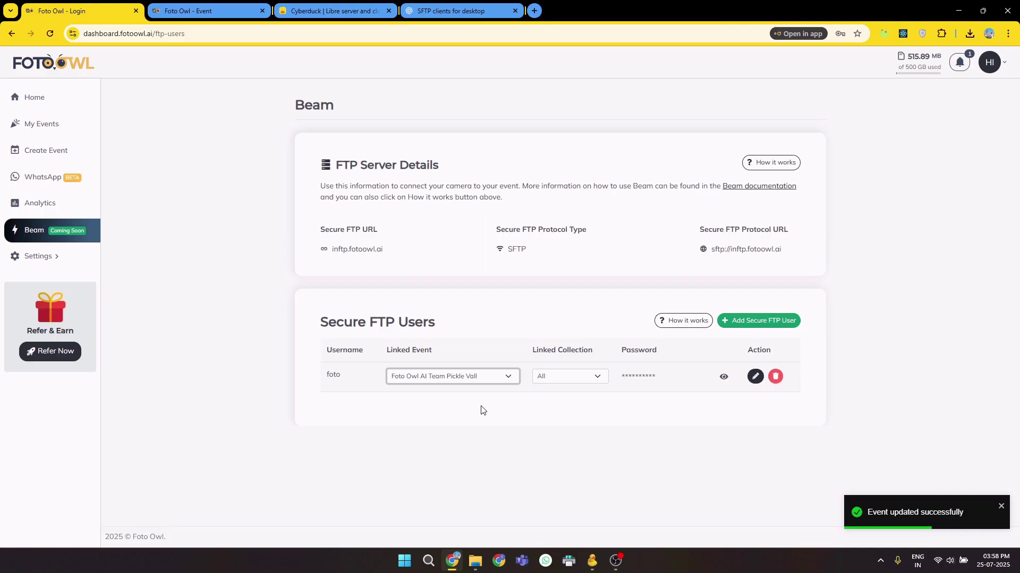
pyautogui.click(620, 307)
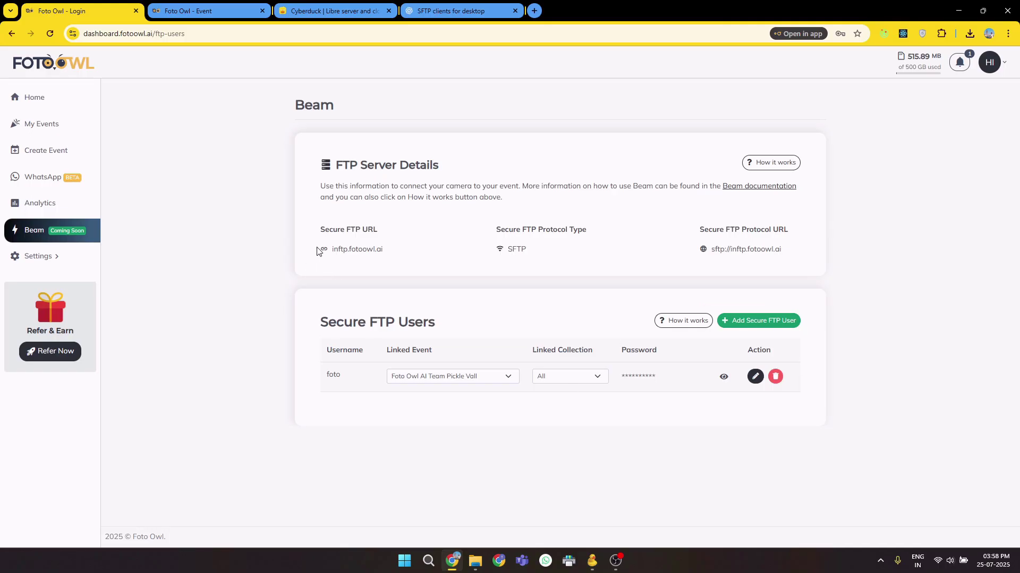
pyautogui.moveTo(329, 252); pyautogui.dragTo(395, 257)
pyautogui.click(356, 259)
pyautogui.moveTo(711, 252); pyautogui.dragTo(796, 252)
pyautogui.click(773, 275)
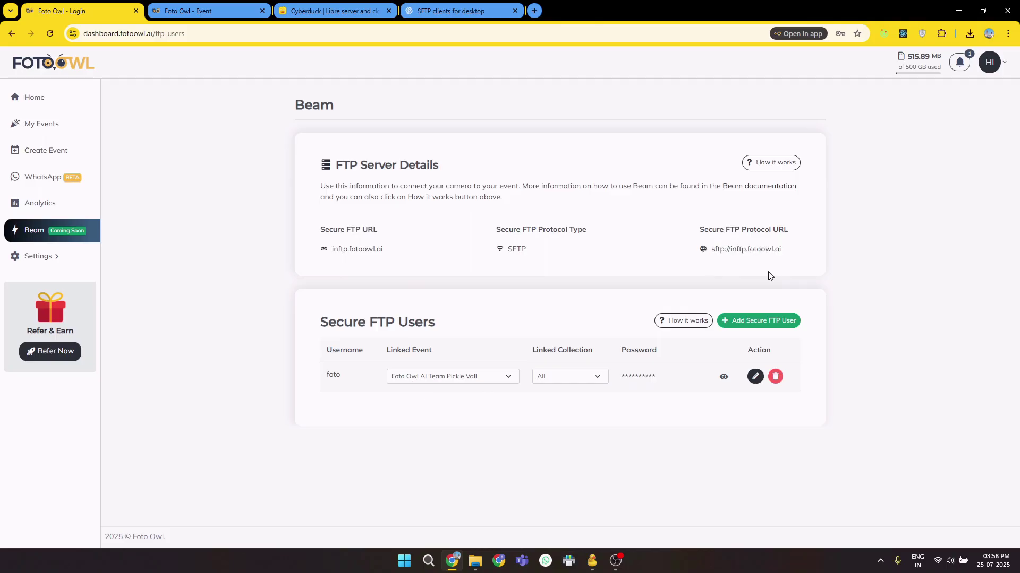
# Select the FTP username and revealed password, then go to the event's photo gallery.
pyautogui.doubleClick(329, 376)
pyautogui.click(399, 397)
pyautogui.click(723, 377)
pyautogui.moveTo(617, 381); pyautogui.dragTo(649, 380)
pyautogui.click(649, 419)
pyautogui.click(209, 12)
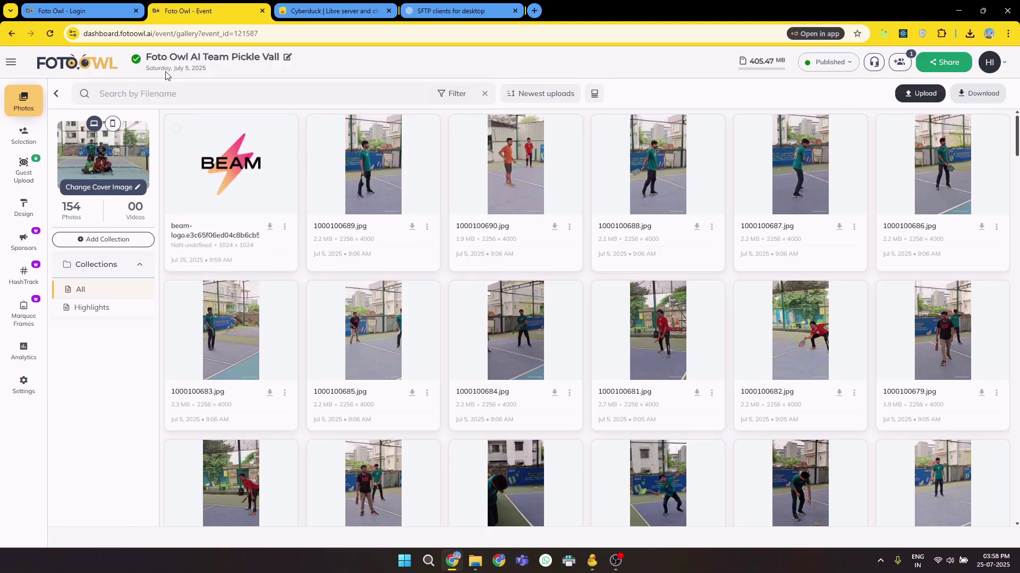
# Compare the 154-photo event gallery with the Beam FTP page, then bring Cyberduck forward.
pyautogui.click(103, 4)
pyautogui.click(184, 5)
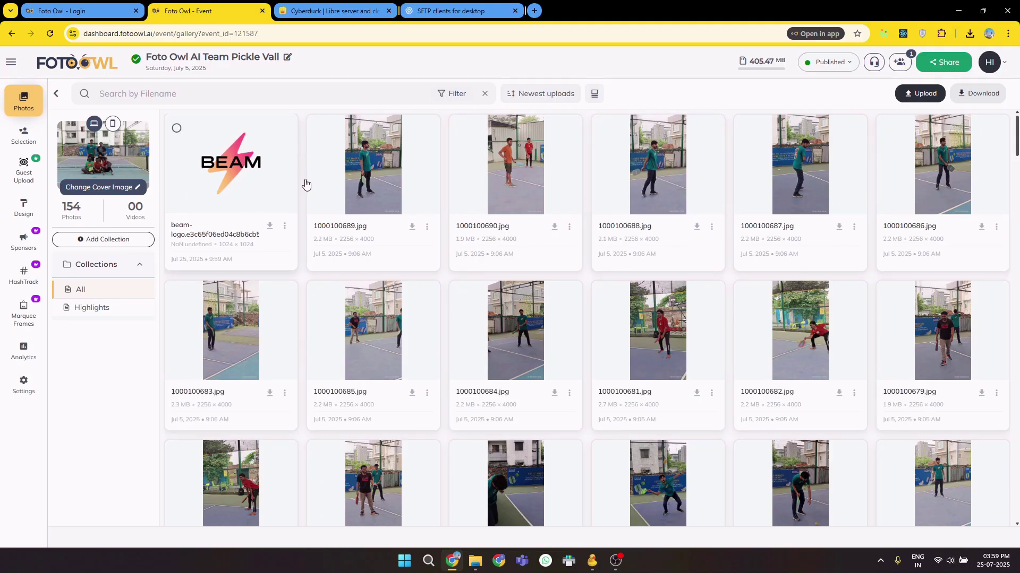
pyautogui.click(84, 11)
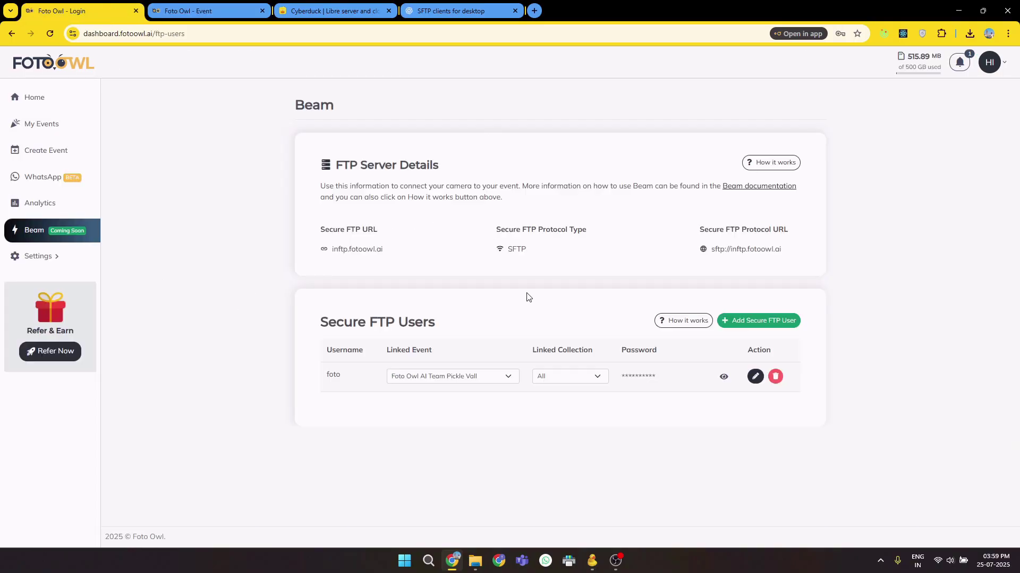
pyautogui.click(591, 561)
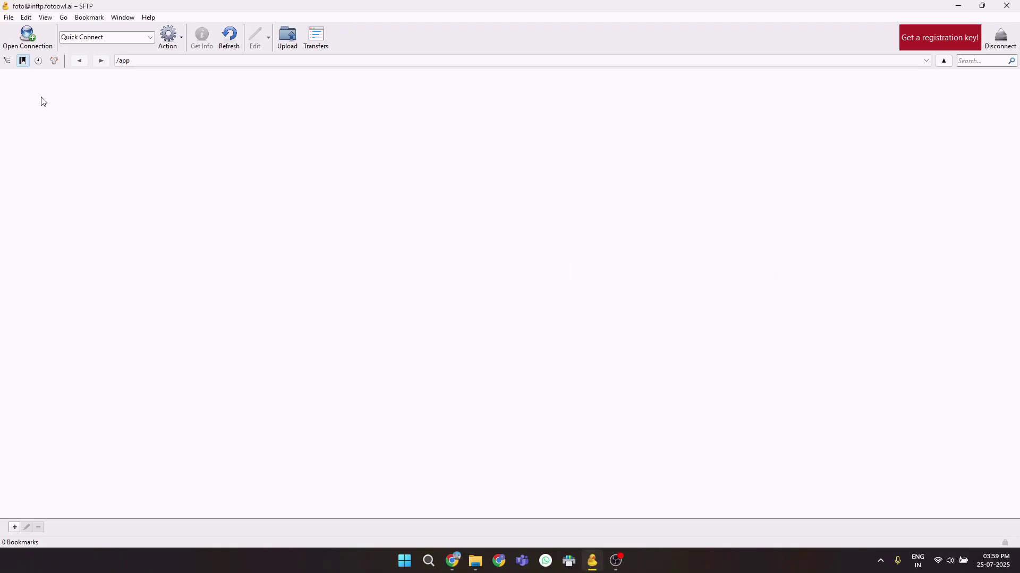
# Restore, move and re-maximize the Cyberduck window, then bring up Open Connection.
pyautogui.click(982, 6)
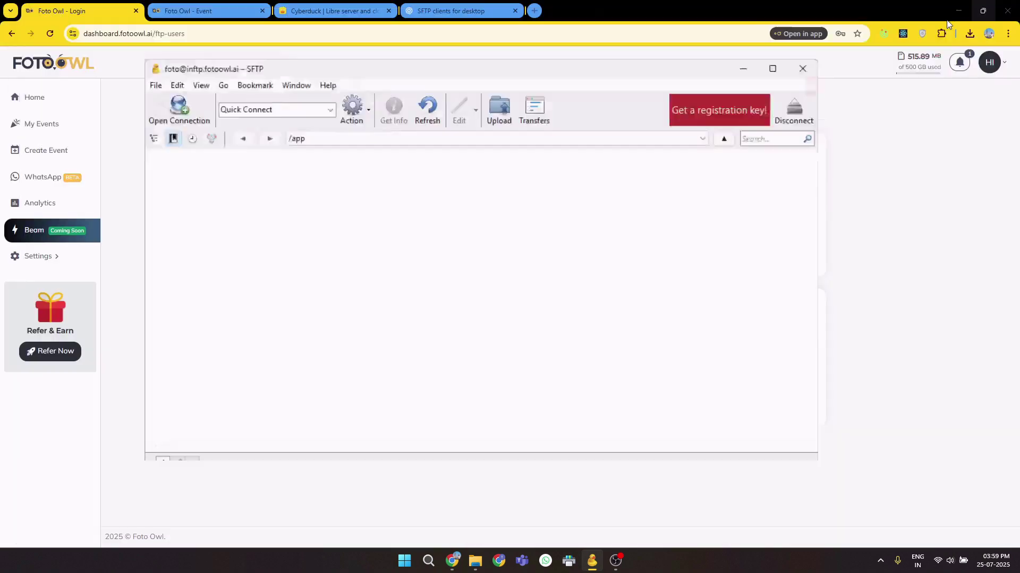
pyautogui.moveTo(410, 94); pyautogui.dragTo(453, 102)
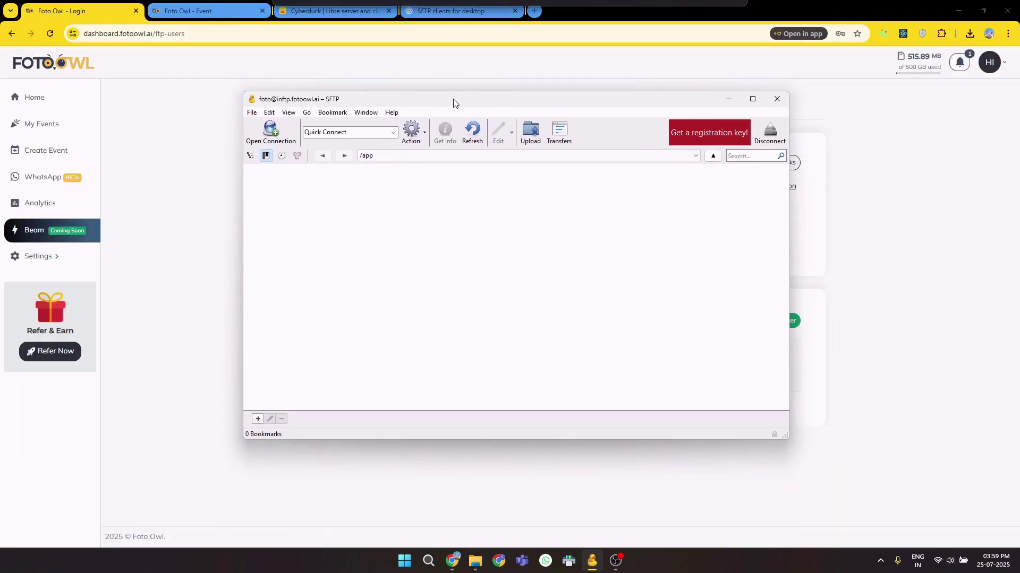
pyautogui.click(752, 99)
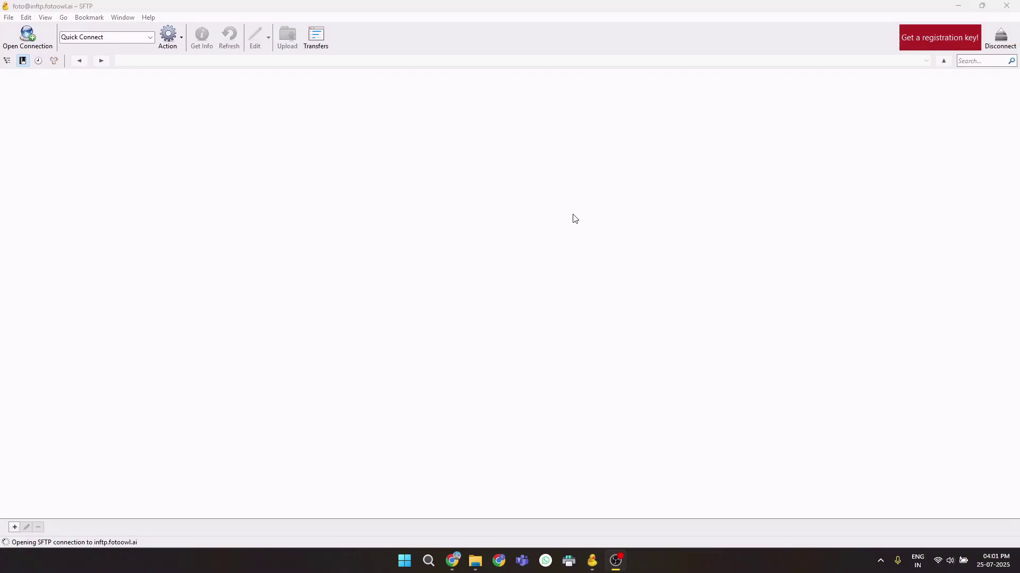
pyautogui.click(28, 38)
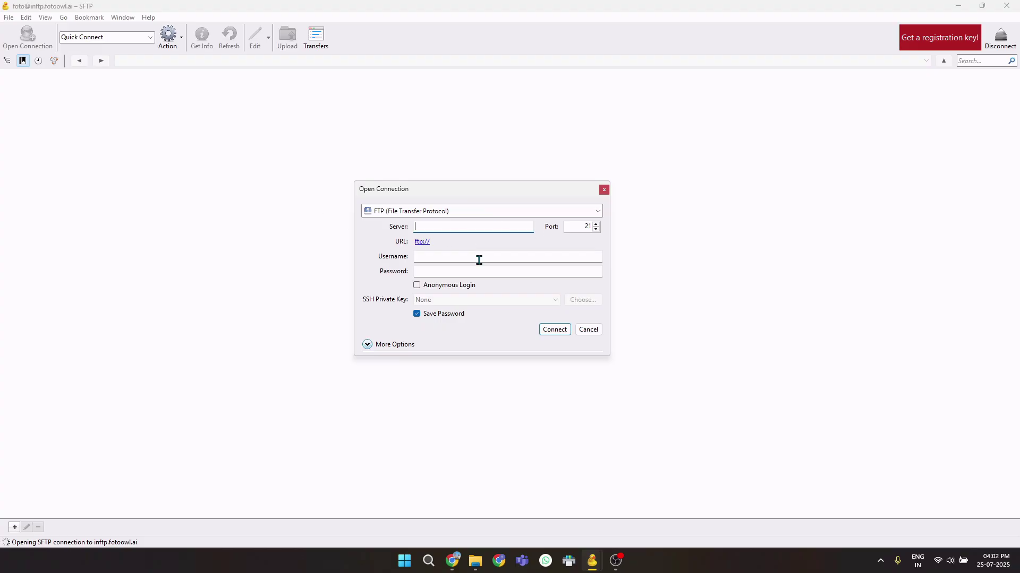
# Copy inftp.fotoowl.ai from Foto Owl and paste it into Cyberduck's Server field.
pyautogui.hotkey('alt', 'Tab')
pyautogui.hotkey('alt', 'Tab')
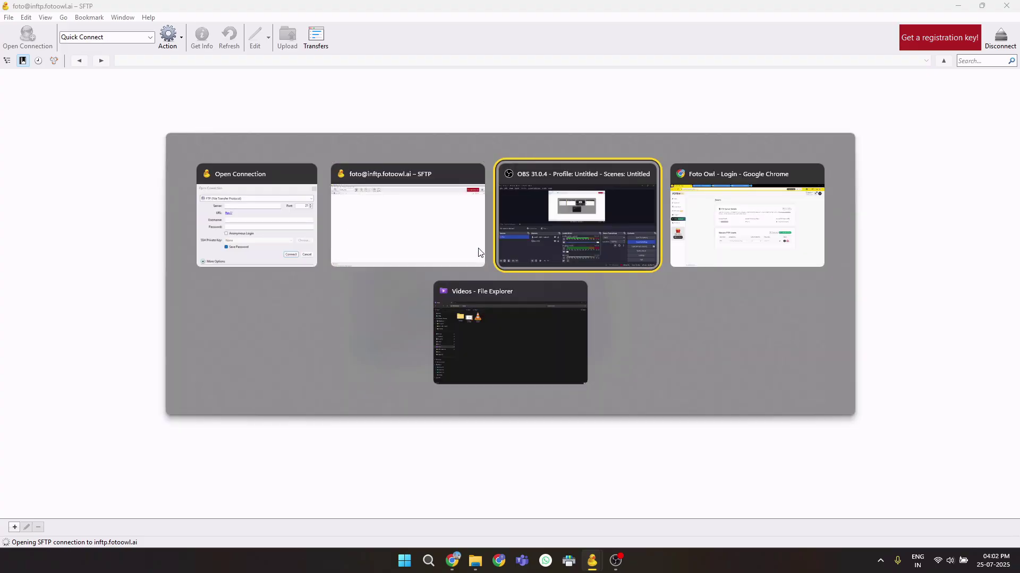
pyautogui.hotkey('alt', 'Tab')
pyautogui.click(390, 264)
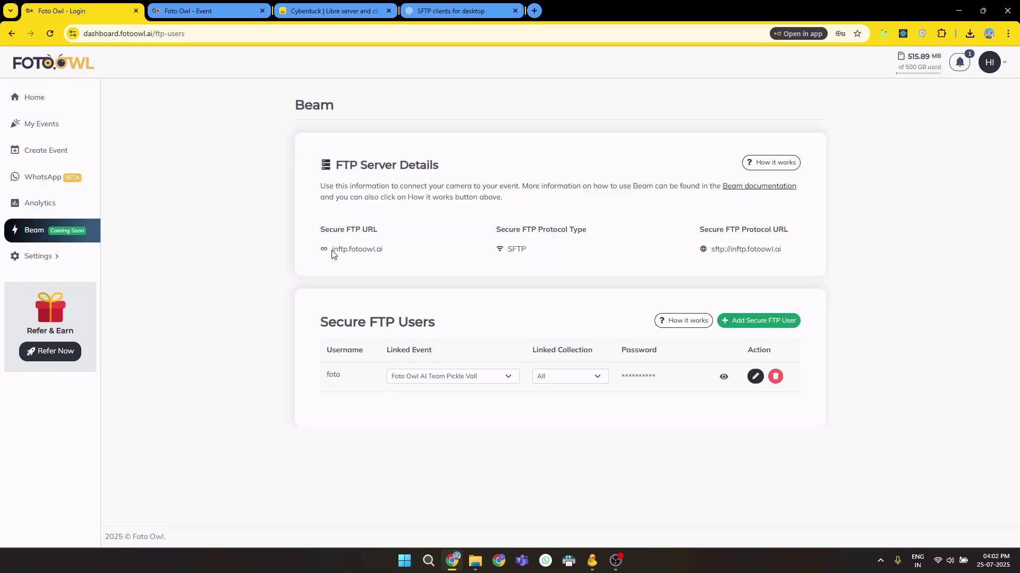
pyautogui.moveTo(333, 254); pyautogui.dragTo(399, 258)
pyautogui.hotkey('ctrl', 'c')
pyautogui.hotkey('alt', 'Tab')
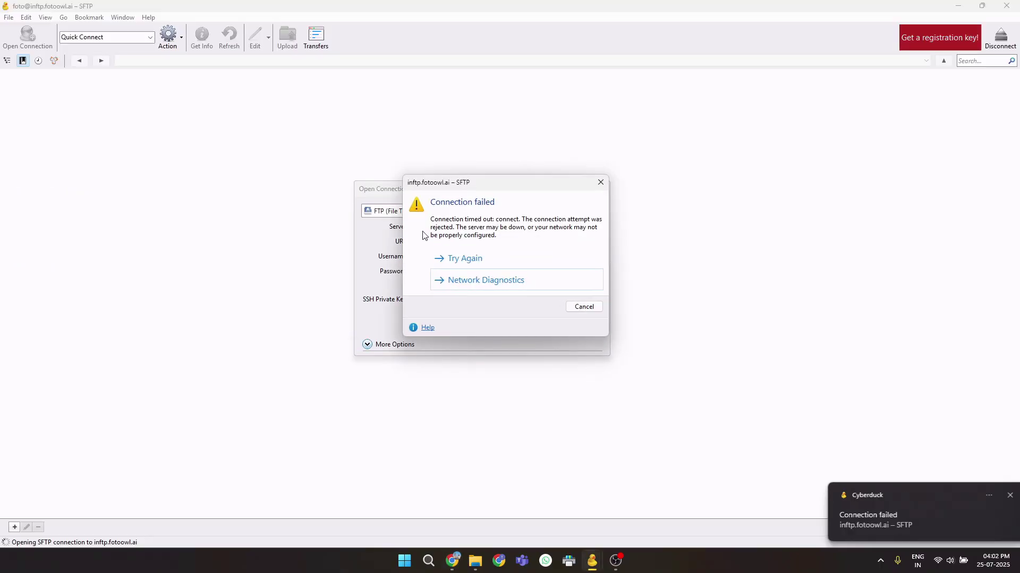
pyautogui.click(584, 307)
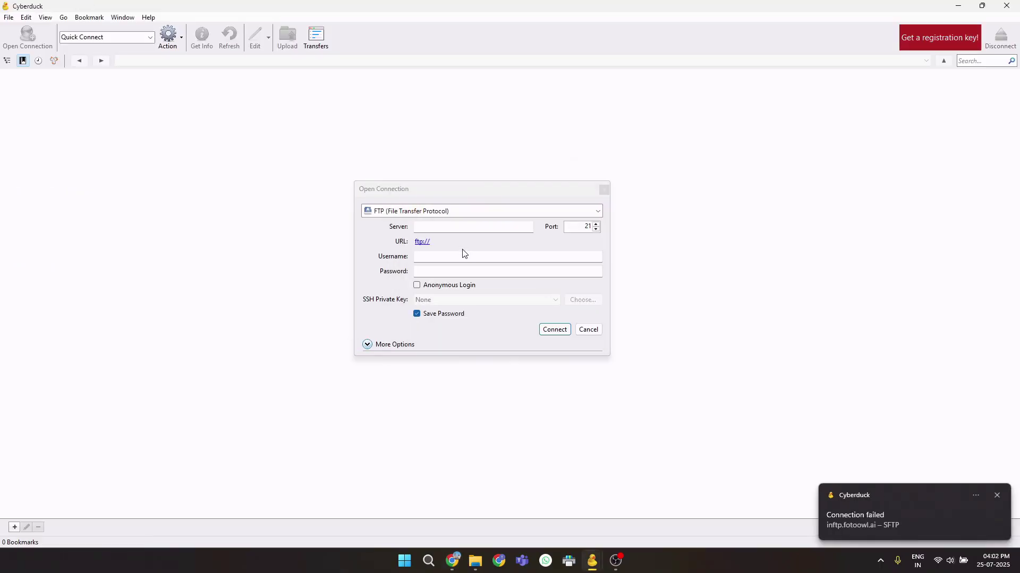
pyautogui.click(437, 228)
pyautogui.hotkey('ctrl', 'v')
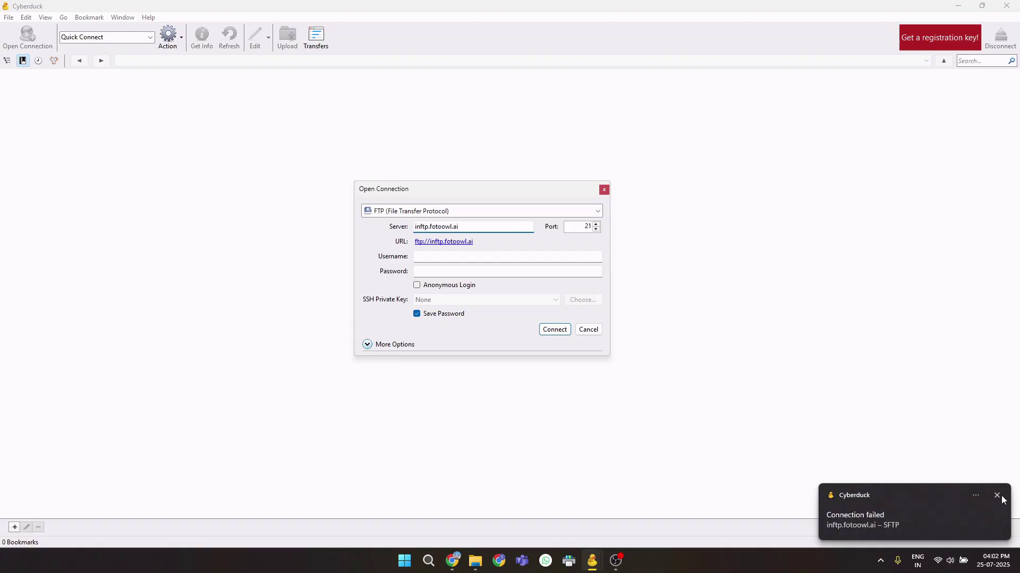
pyautogui.click(997, 495)
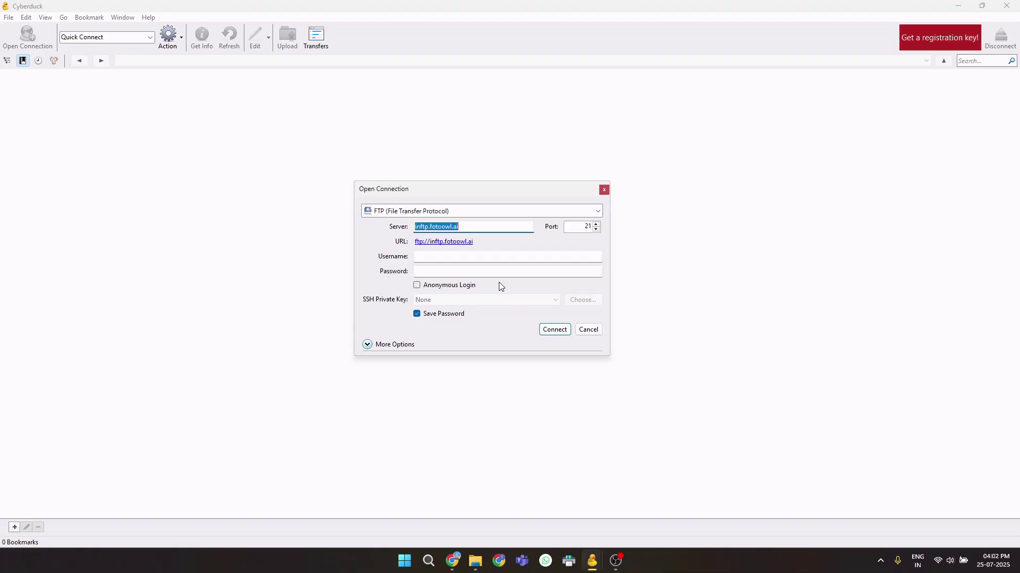
# Choose SFTP as the connection protocol and set the port to 8022.
pyautogui.click(433, 210)
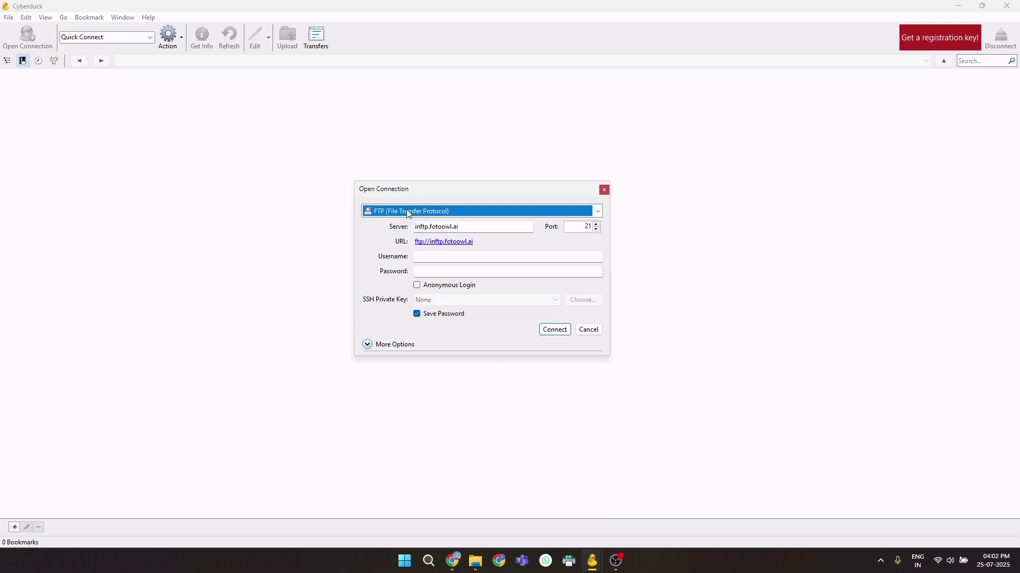
pyautogui.click(407, 212)
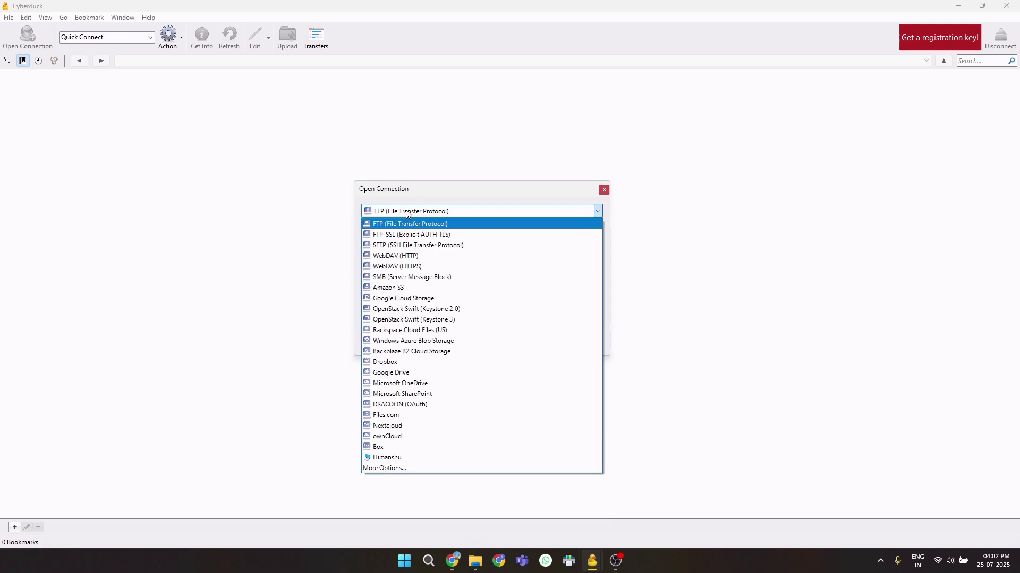
pyautogui.click(410, 245)
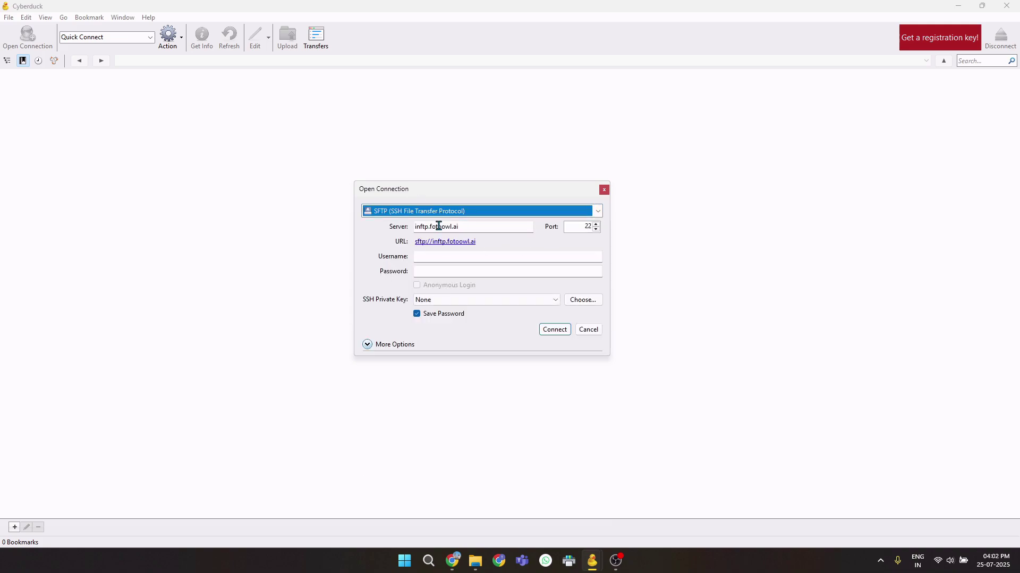
pyautogui.click(479, 227)
pyautogui.click(584, 226)
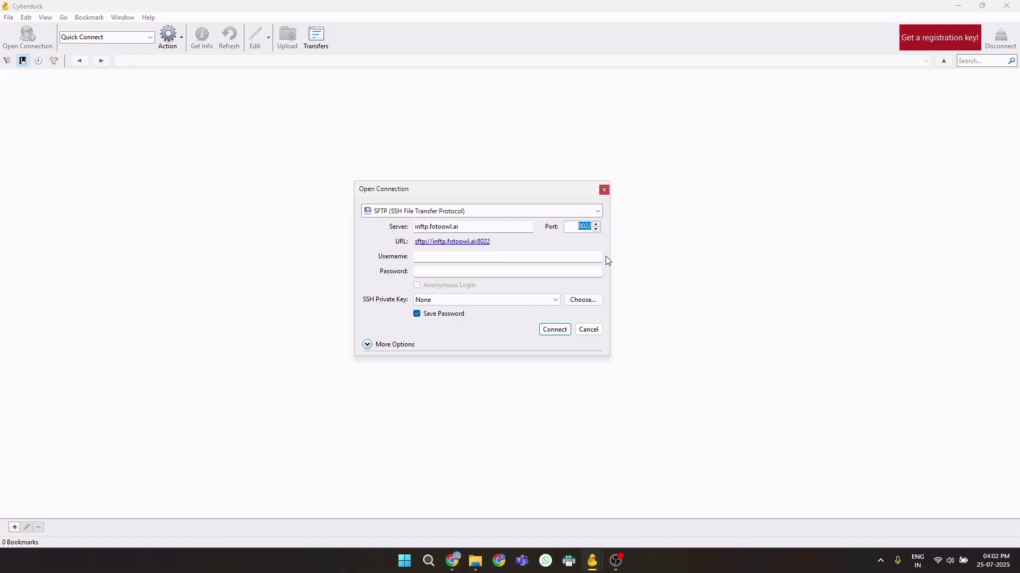
# Enter the FTP username in the connection dialog's Username field.
pyautogui.hotkey('alt', 'Tab')
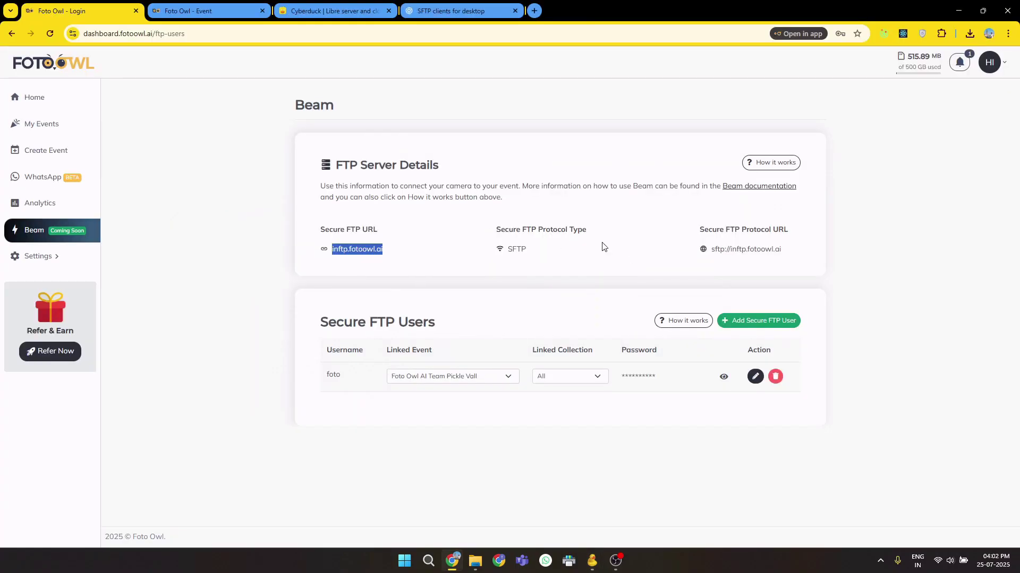
pyautogui.click(632, 264)
pyautogui.hotkey('alt', 'Tab')
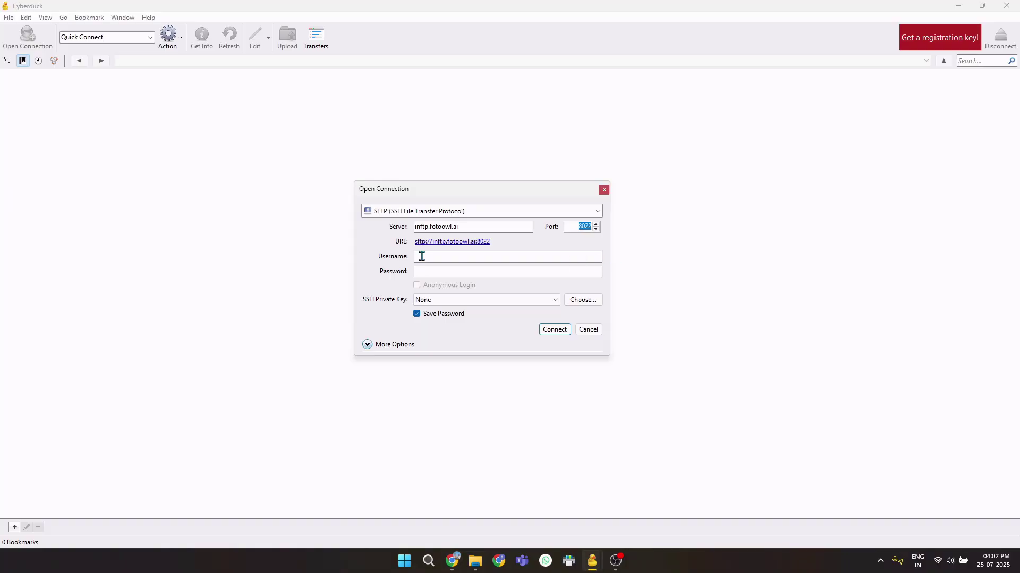
pyautogui.click(421, 256)
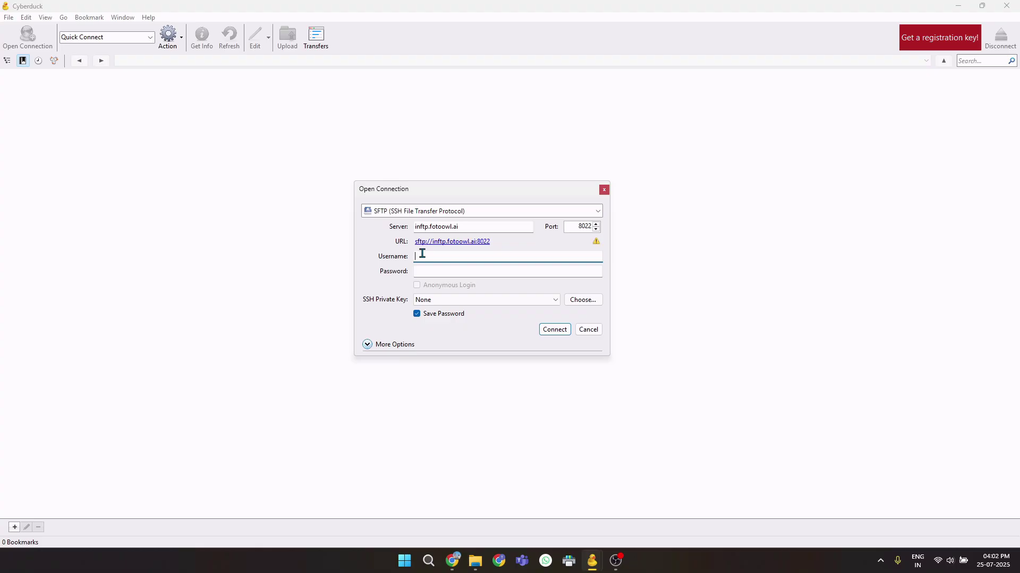
pyautogui.press('Tab')
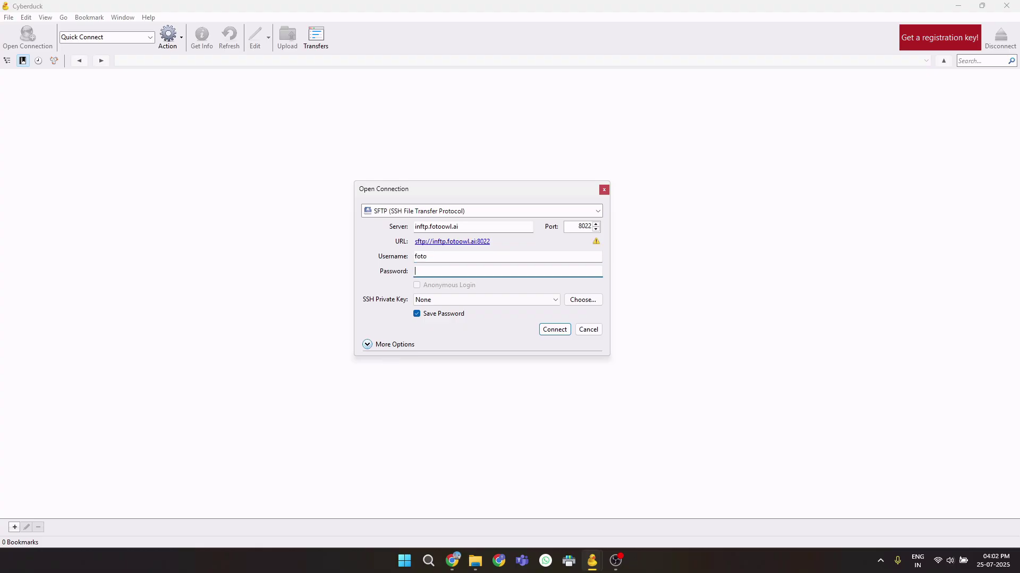
pyautogui.hotkey('alt', 'Tab')
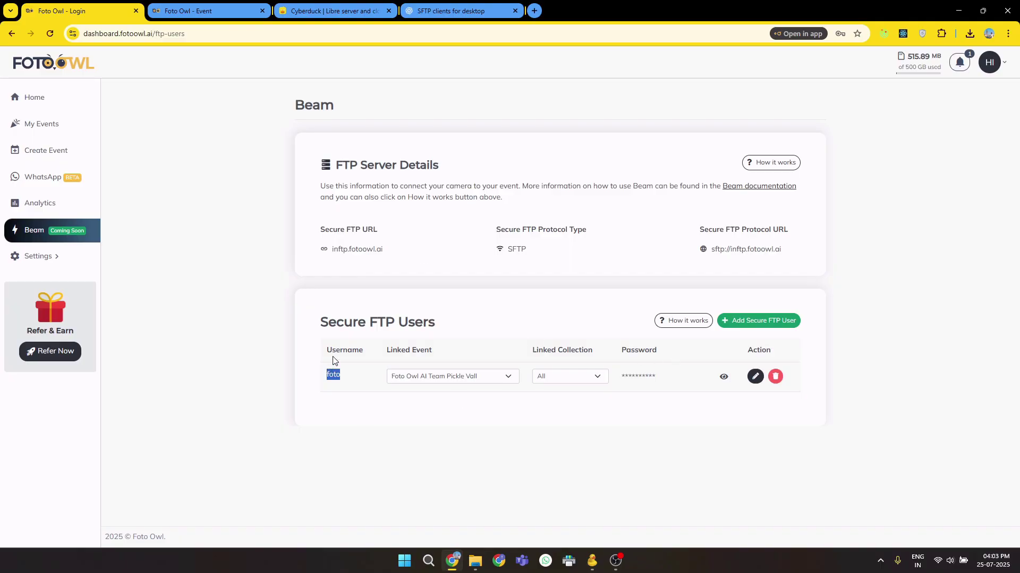
# Copy the FTP user's revealed password from Foto Owl into Cyberduck's Password field.
pyautogui.click(360, 388)
pyautogui.click(723, 378)
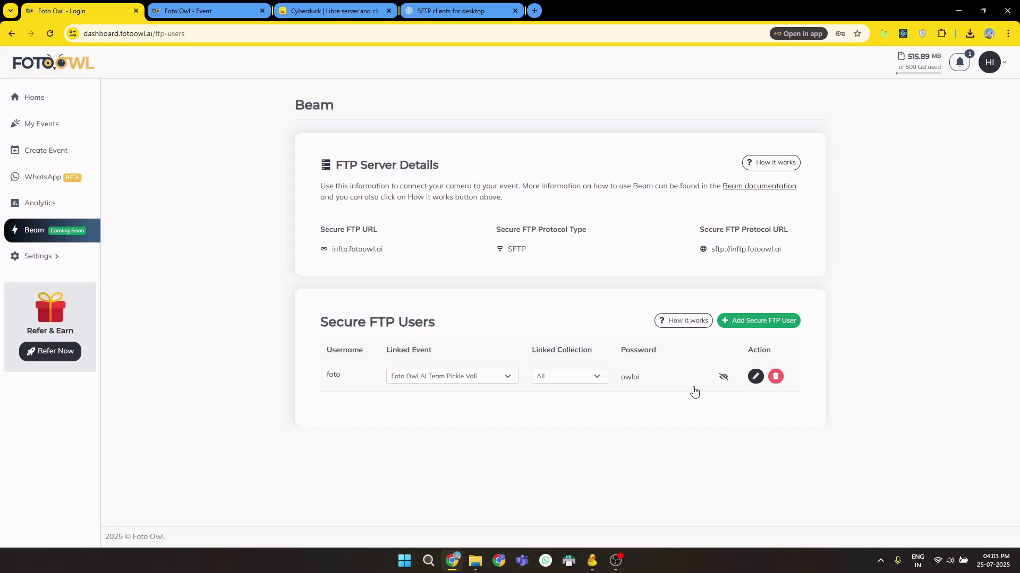
pyautogui.click(755, 376)
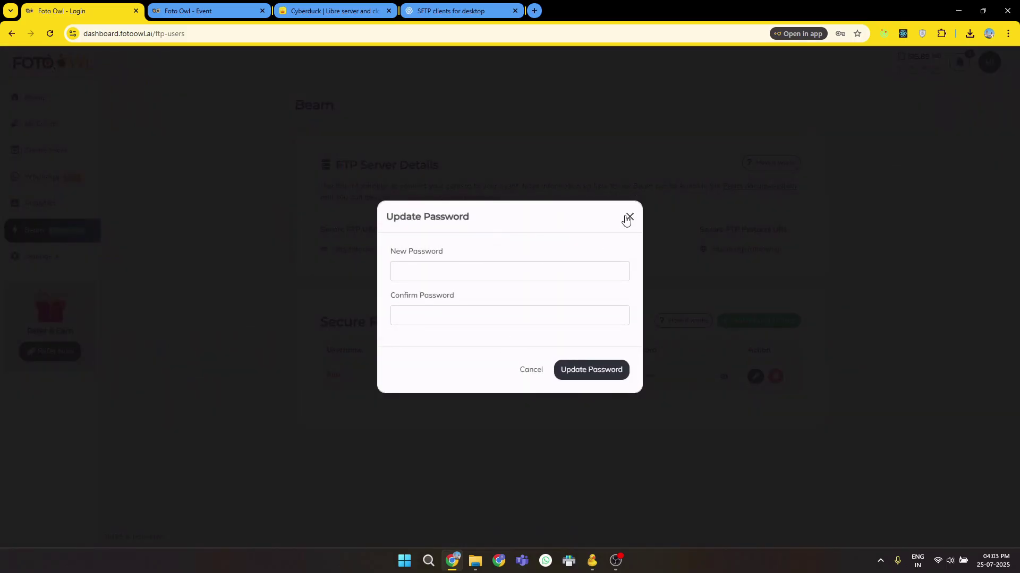
pyautogui.click(629, 218)
pyautogui.click(722, 378)
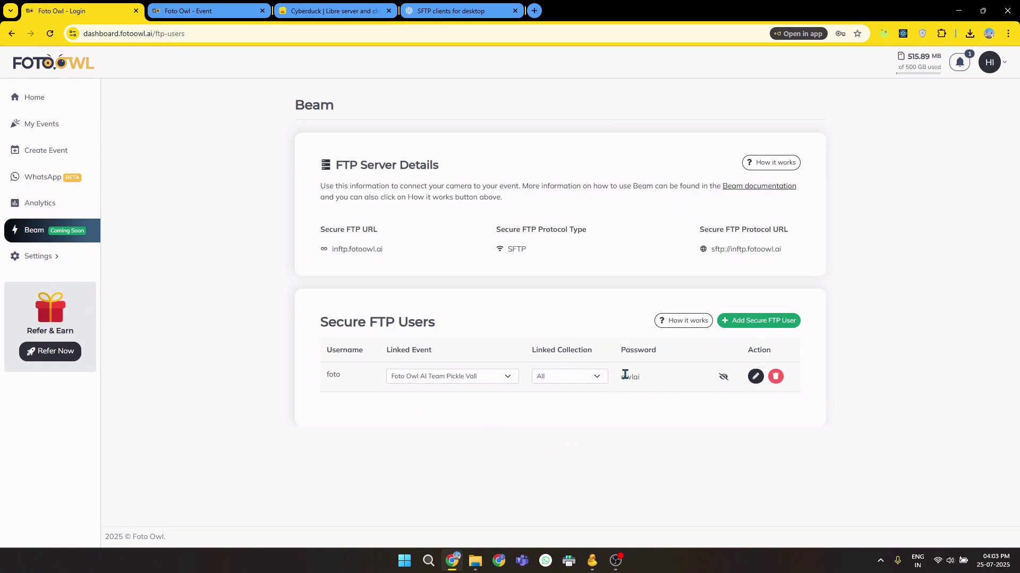
pyautogui.doubleClick(624, 374)
pyautogui.hotkey('ctrl', 'c')
pyautogui.hotkey('alt', 'Tab')
pyautogui.hotkey('ctrl', 'v')
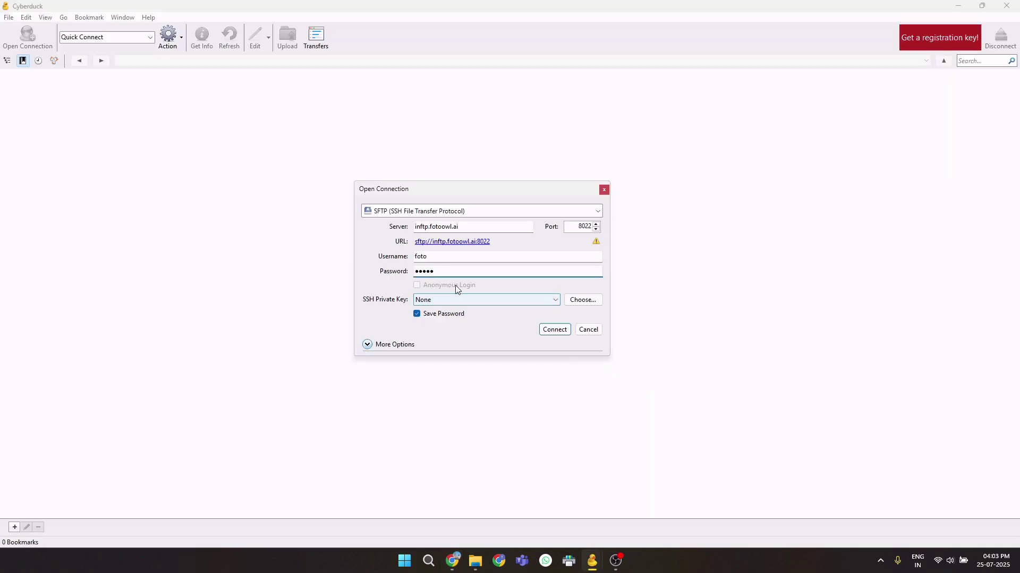
# Connect to inftp.fotoowl.ai at /app and bring up the Upload file chooser.
pyautogui.click(555, 330)
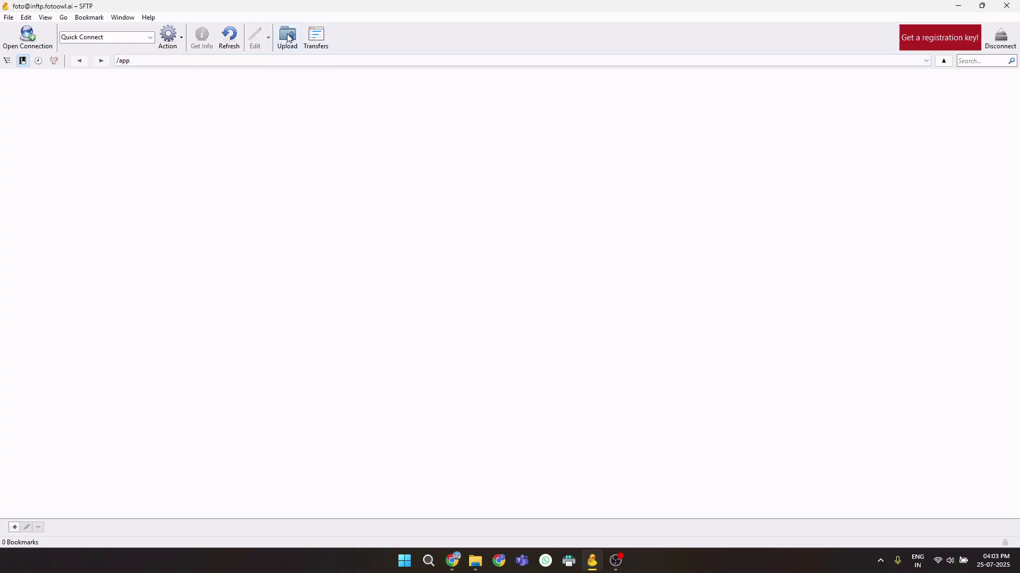
pyautogui.click(289, 38)
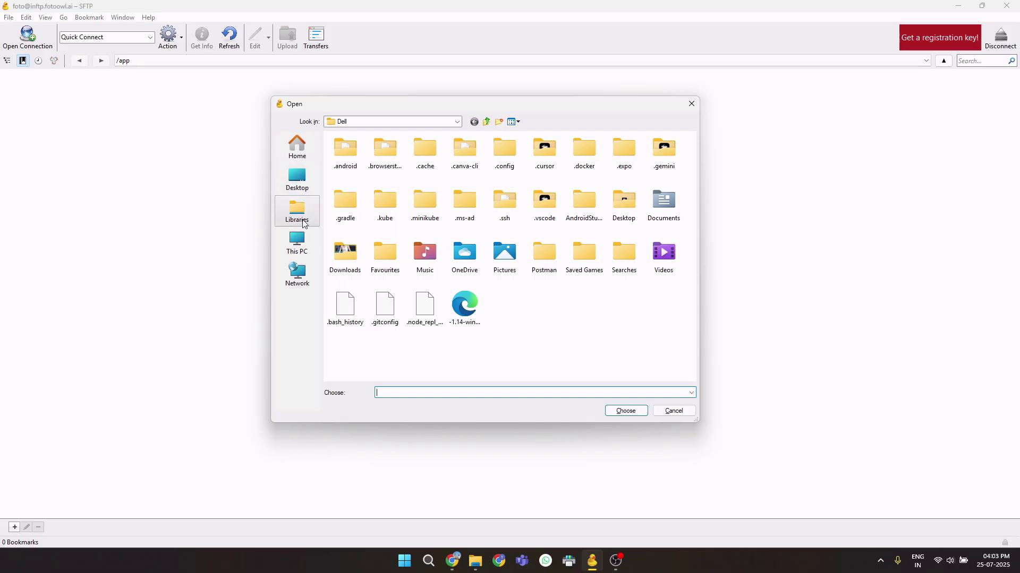
# Open the Downloads folder via Desktop and try selecting several pickle-ball photos.
pyautogui.click(304, 175)
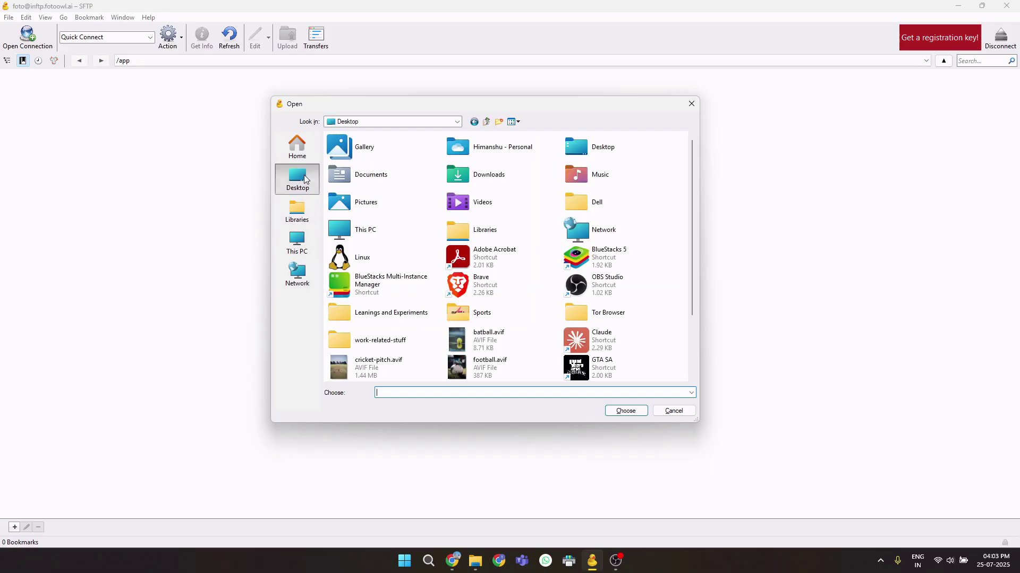
pyautogui.doubleClick(513, 184)
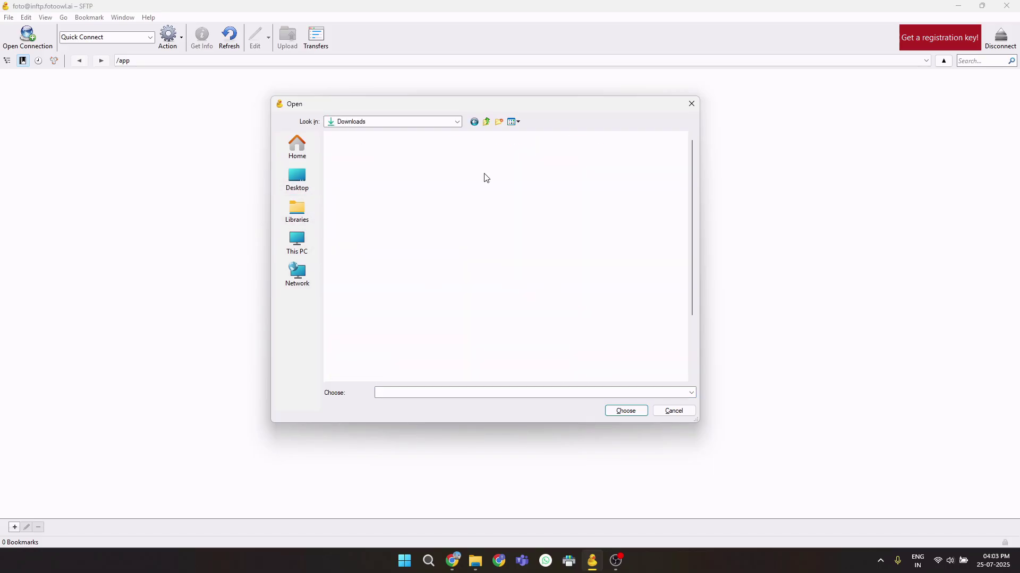
pyautogui.click(478, 177)
pyautogui.click(419, 214)
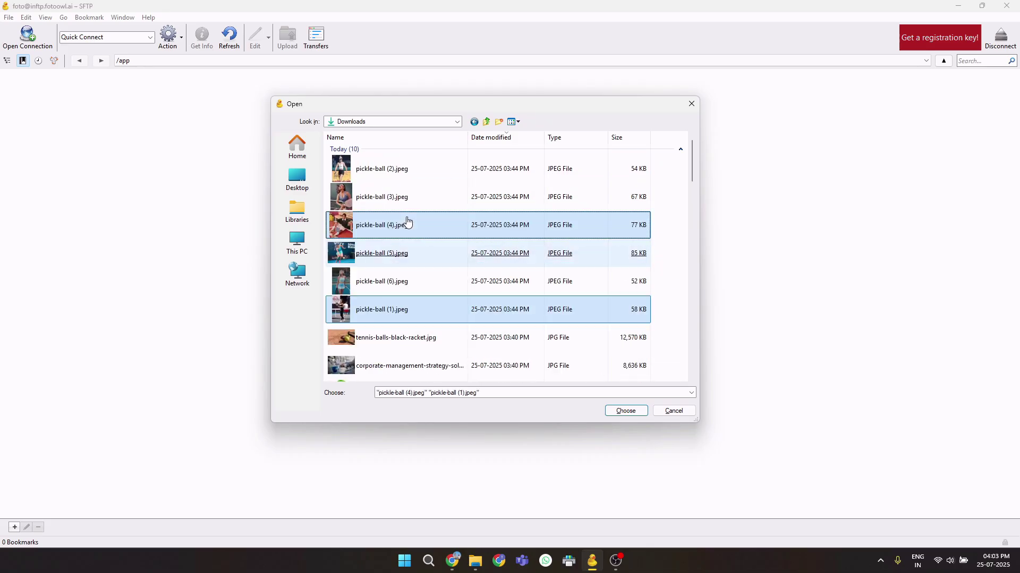
pyautogui.scroll(-5, 413, 221)
pyautogui.click(414, 220)
pyautogui.scroll(10, 415, 221)
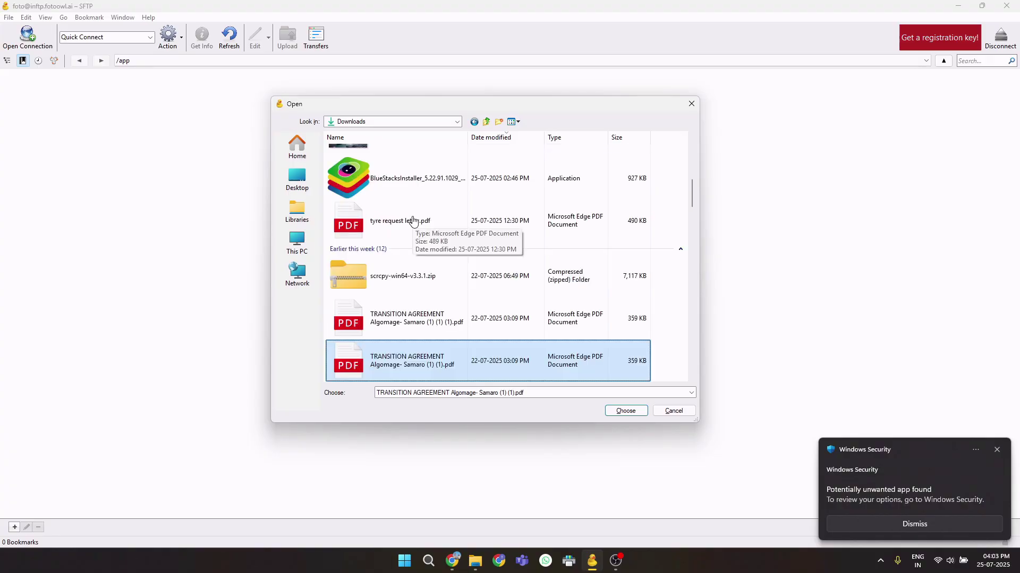
pyautogui.keyDown('ctrl'); pyautogui.click(391, 300); pyautogui.keyUp('ctrl')
pyautogui.scroll(-5, 392, 300)
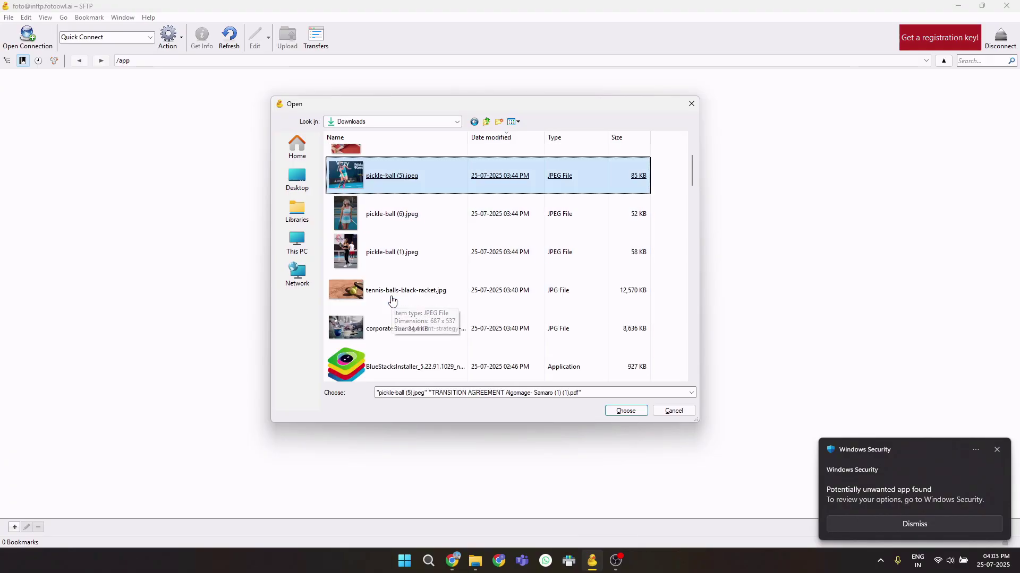
pyautogui.scroll(5, 392, 301)
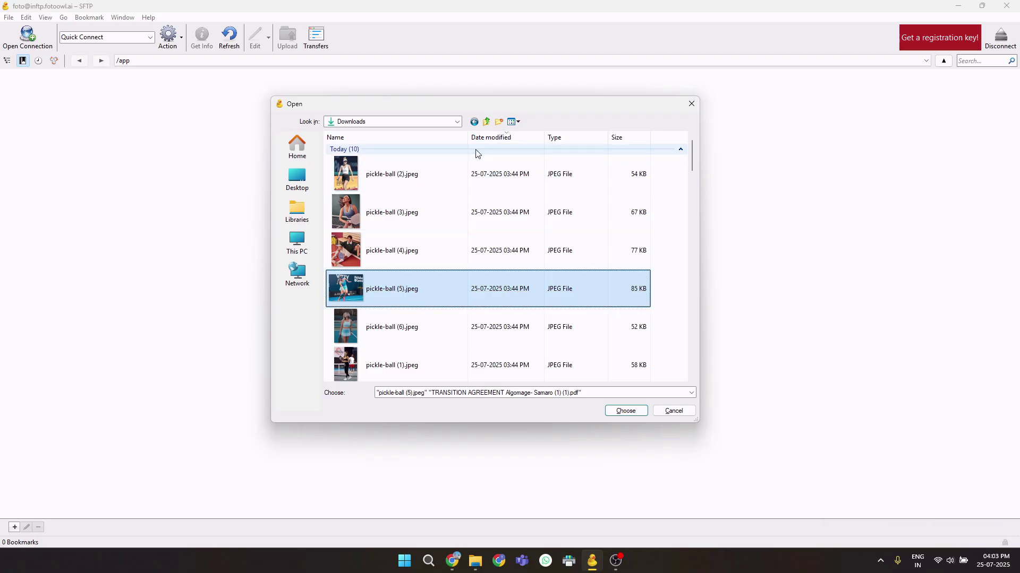
# Select pickle-ball (1), (6) and (5).jpeg together and upload them to /app.
pyautogui.click(406, 213)
pyautogui.scroll(-1, 403, 266)
pyautogui.click(401, 254)
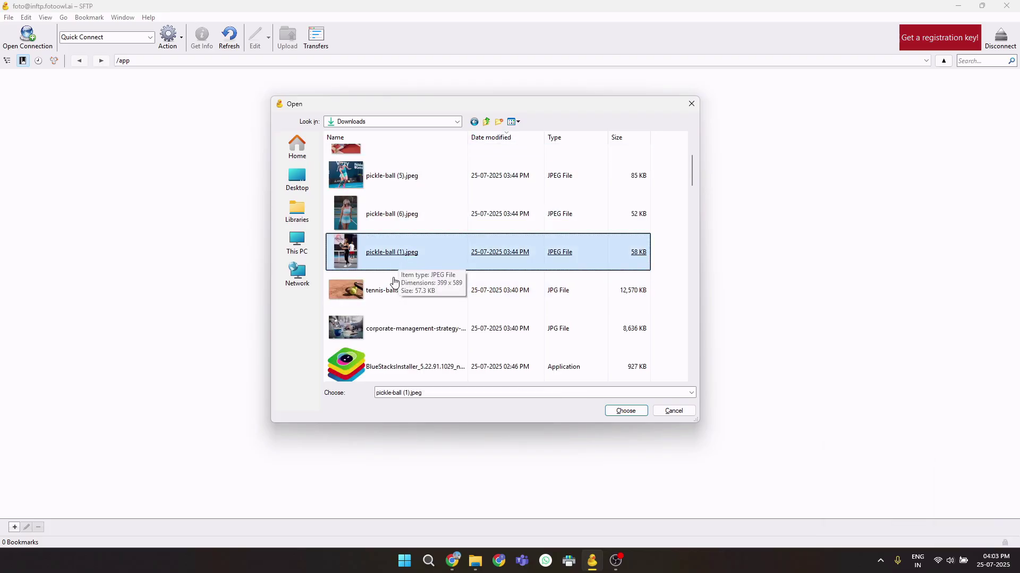
pyautogui.keyDown('ctrl'); pyautogui.click(393, 288); pyautogui.keyUp('ctrl')
pyautogui.keyDown('shift'); pyautogui.click(381, 213); pyautogui.keyUp('shift')
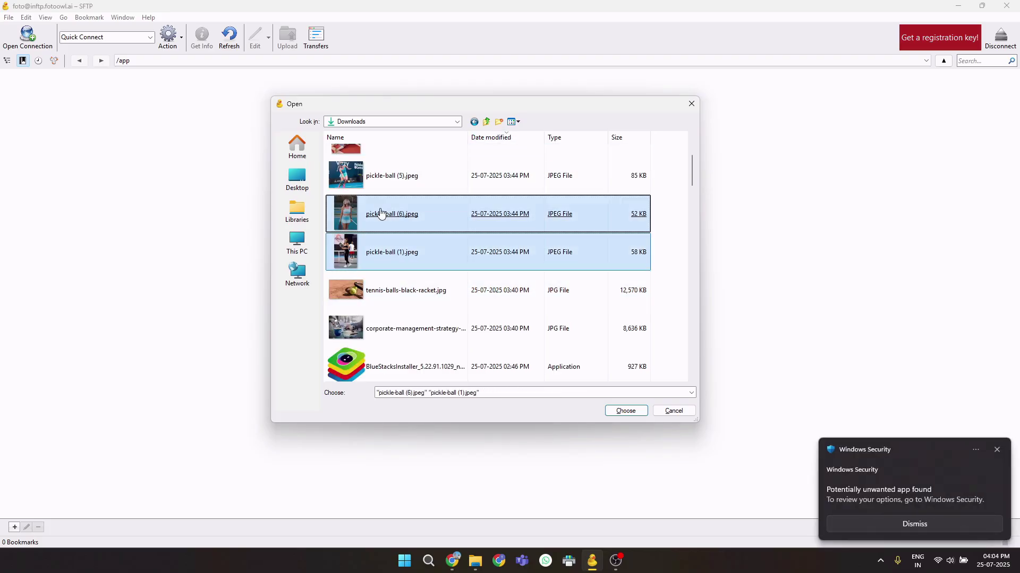
pyautogui.keyDown('shift'); pyautogui.click(394, 181); pyautogui.keyUp('shift')
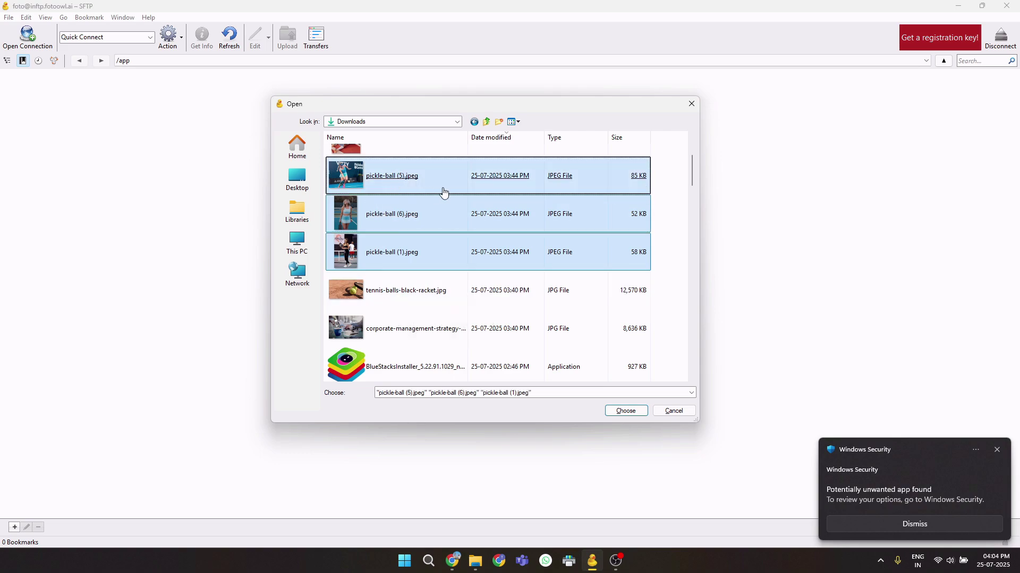
pyautogui.moveTo(389, 197); pyautogui.dragTo(526, 199)
pyautogui.click(382, 252)
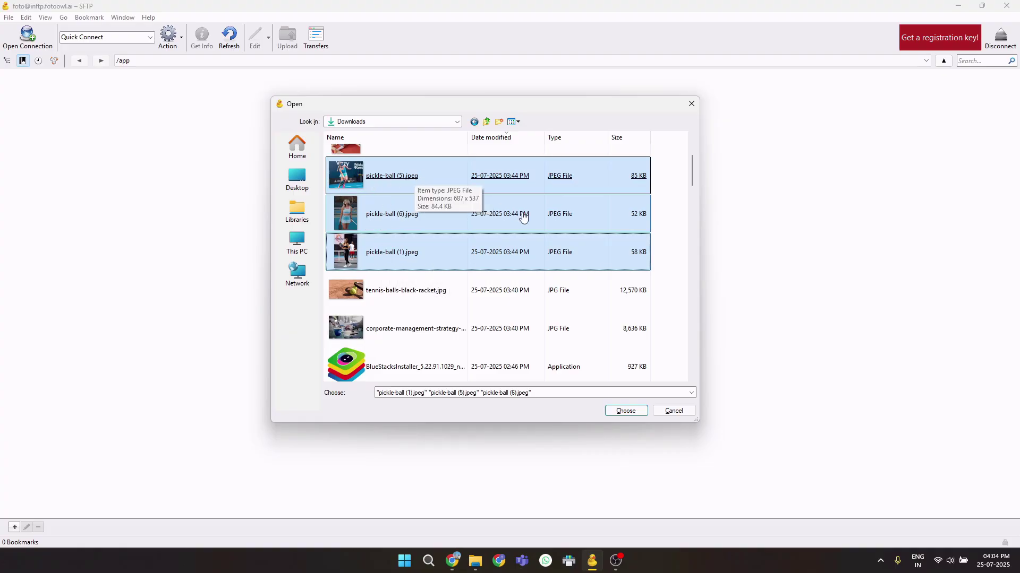
pyautogui.click(627, 412)
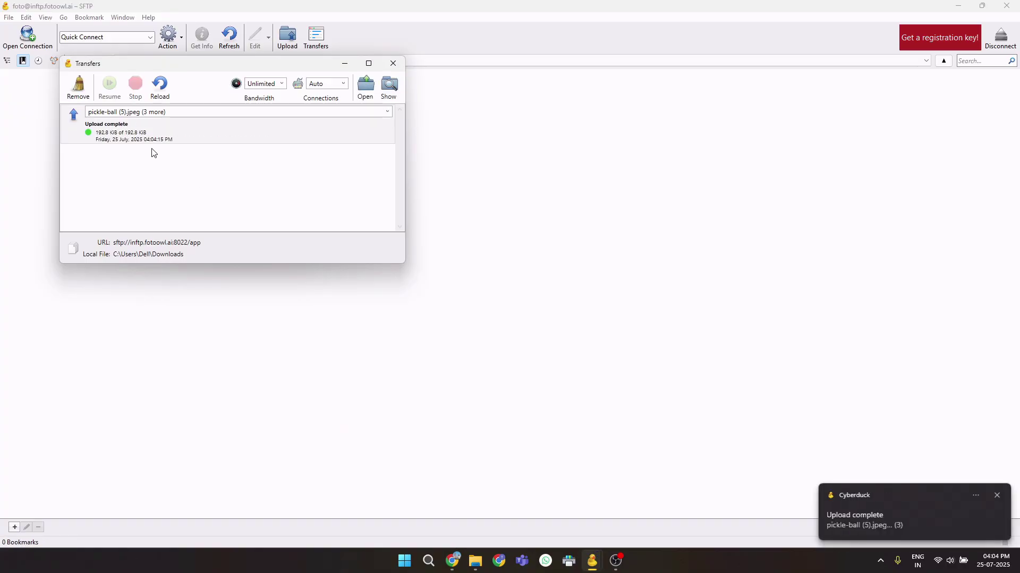
# Check the files in the completed upload transfer, then move the Transfers window aside.
pyautogui.click(145, 113)
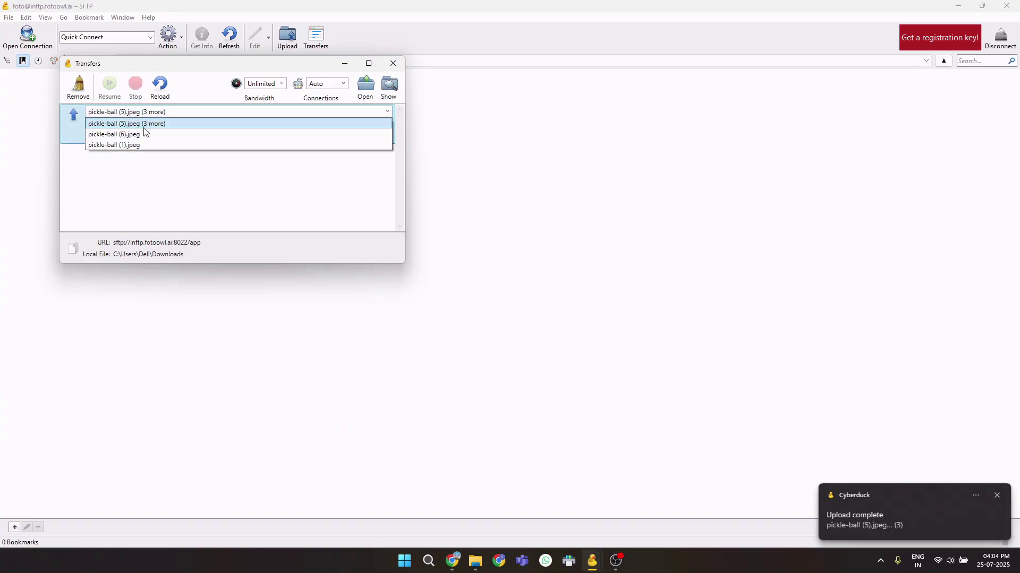
pyautogui.click(143, 132)
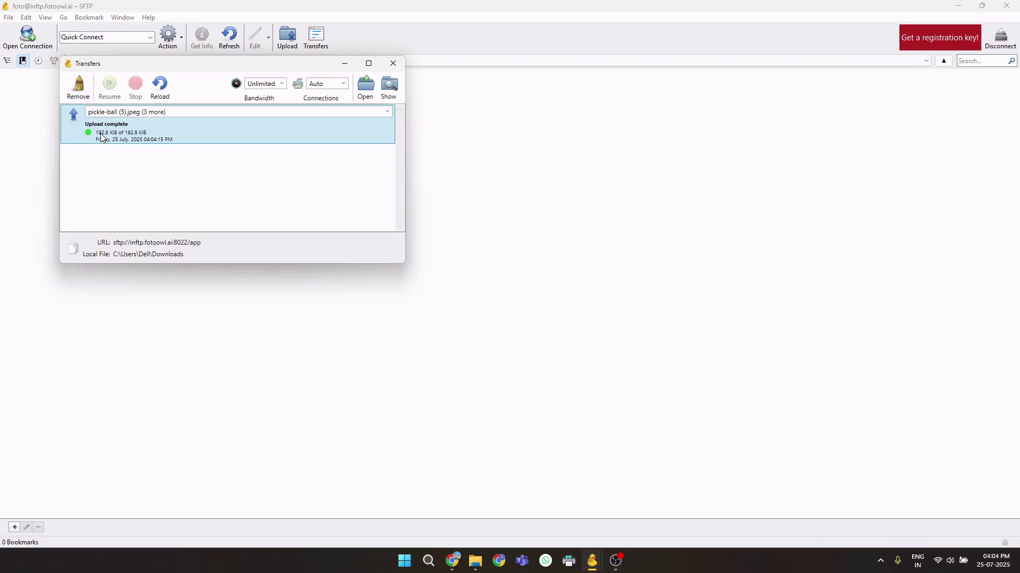
pyautogui.click(321, 46)
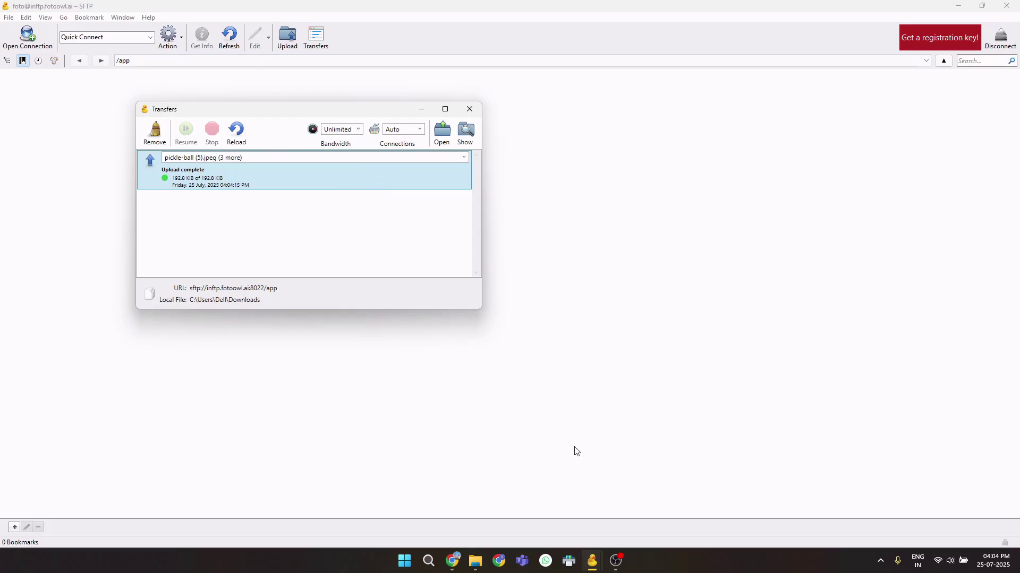
# Return to Chrome's Foto Owl - Event tab and reload the Pickle Vall gallery.
pyautogui.moveTo(452, 561)
pyautogui.click(434, 511)
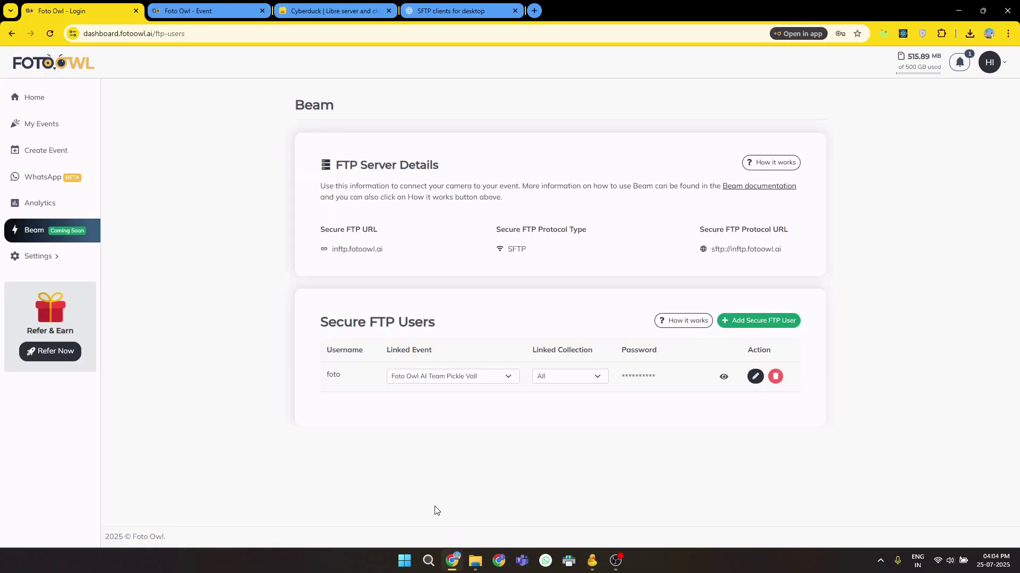
pyautogui.click(203, 12)
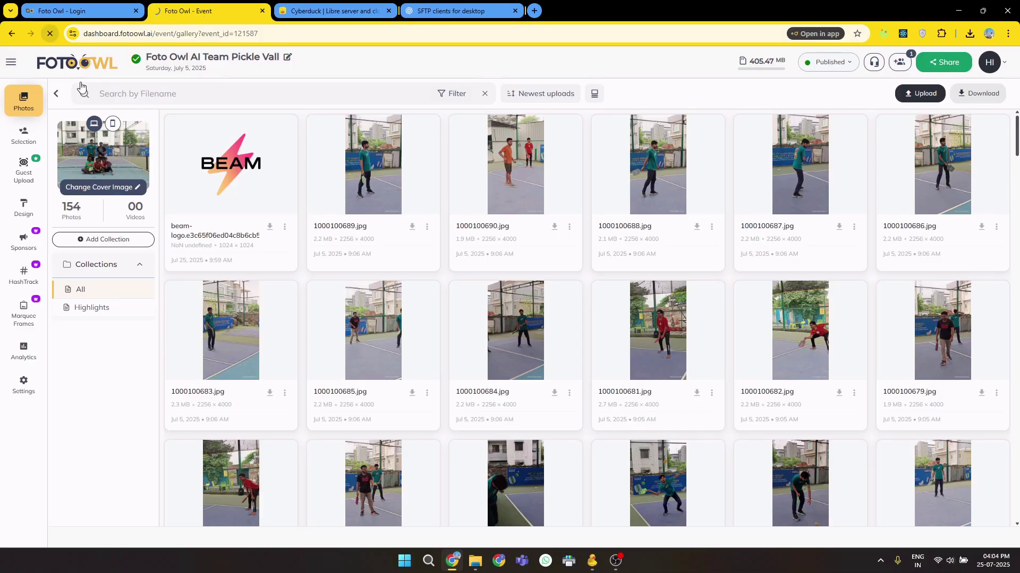
pyautogui.click(50, 33)
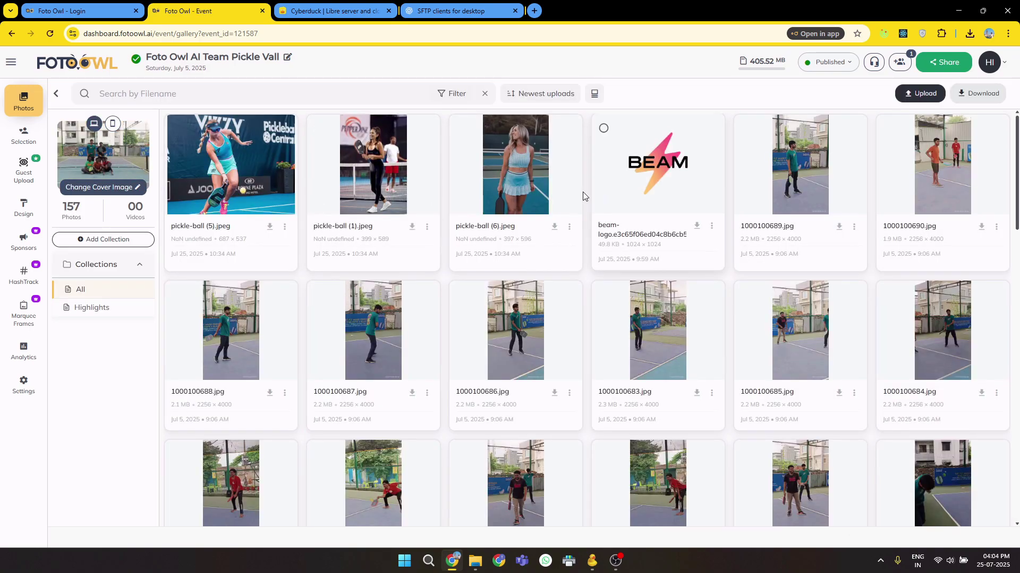
# Preview pickle-ball (6).jpeg full-size and browse the neighbouring uploaded photos.
pyautogui.click(544, 177)
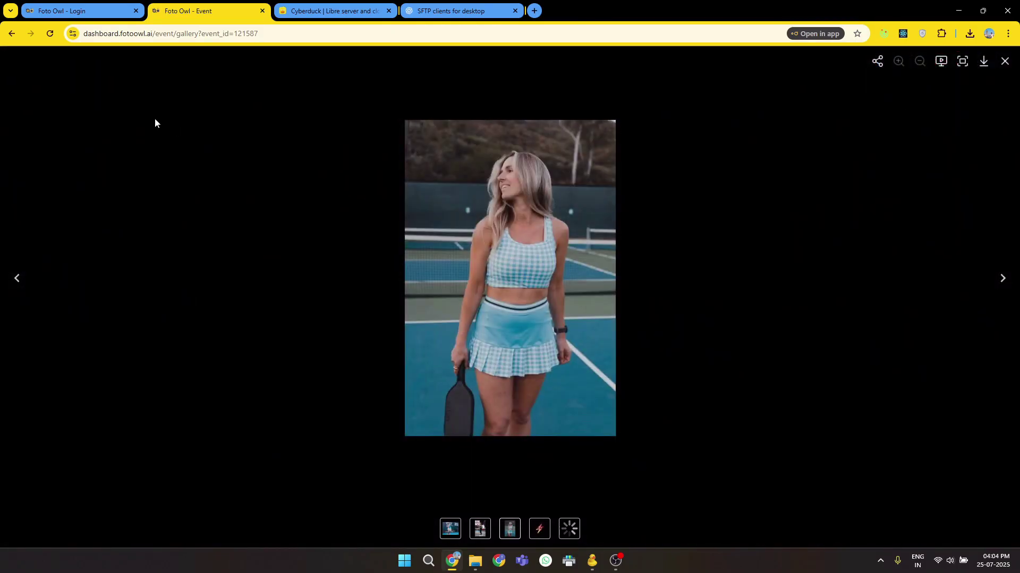
pyautogui.press('Left')
pyautogui.press('Left')
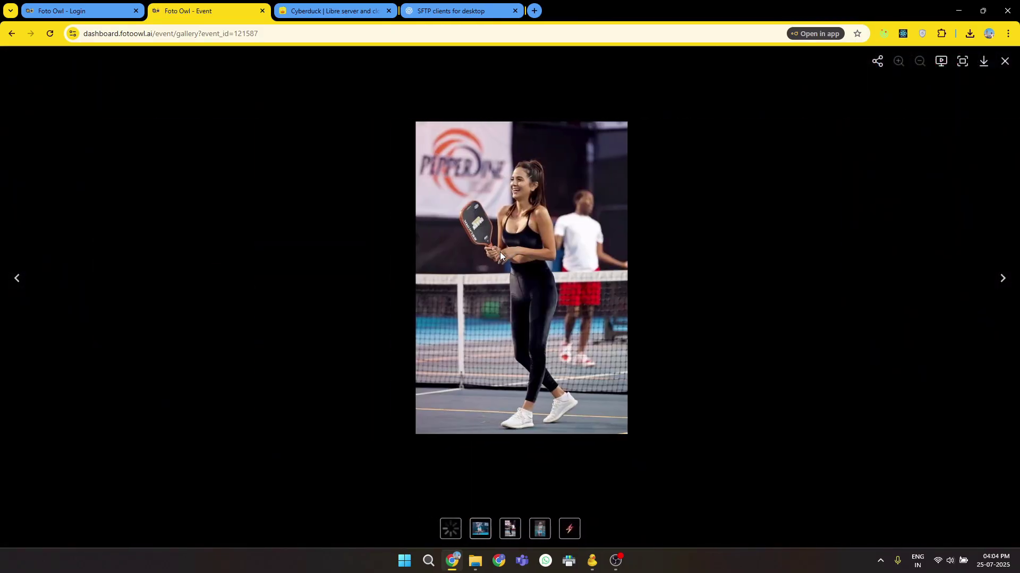
pyautogui.press('Right')
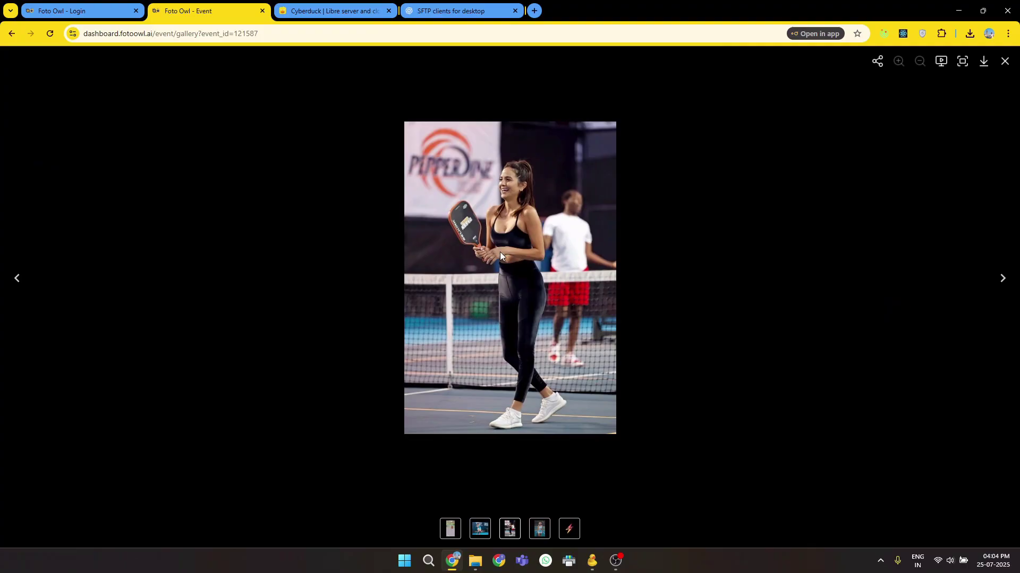
pyautogui.press('Right')
pyautogui.press('Escape')
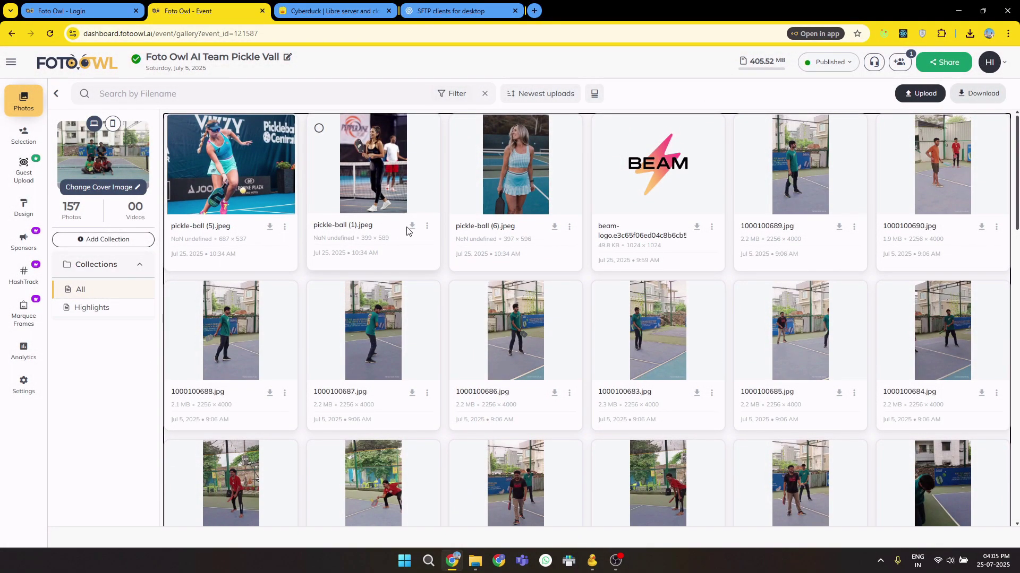
# Switch back from the cyberduck.io page to the Cyberduck connection window.
pyautogui.click(321, 8)
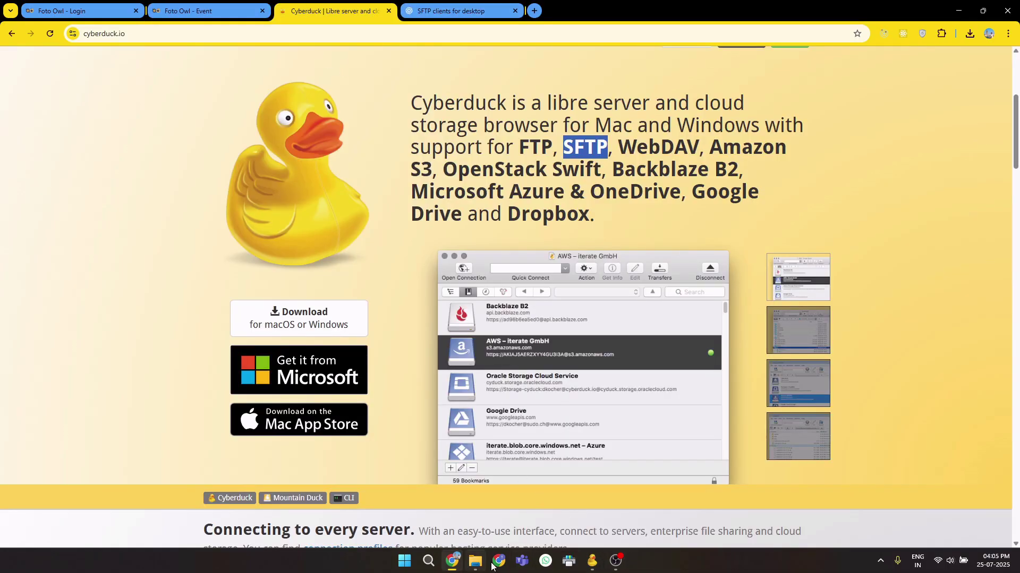
pyautogui.moveTo(592, 561)
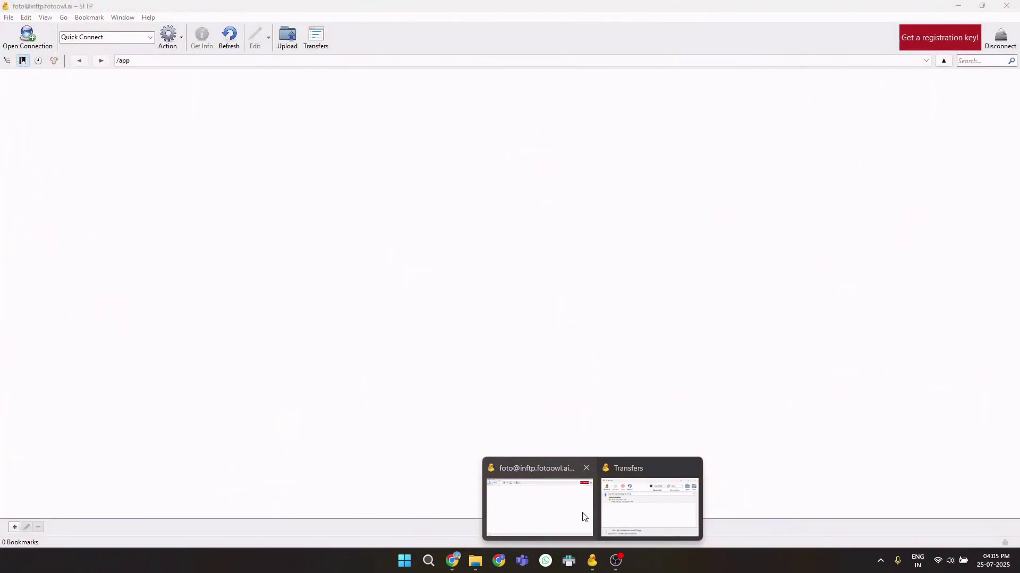
pyautogui.click(583, 517)
# Upload pickle-ball (2).jpeg from Downloads to /app and close the transfers list.
pyautogui.click(286, 37)
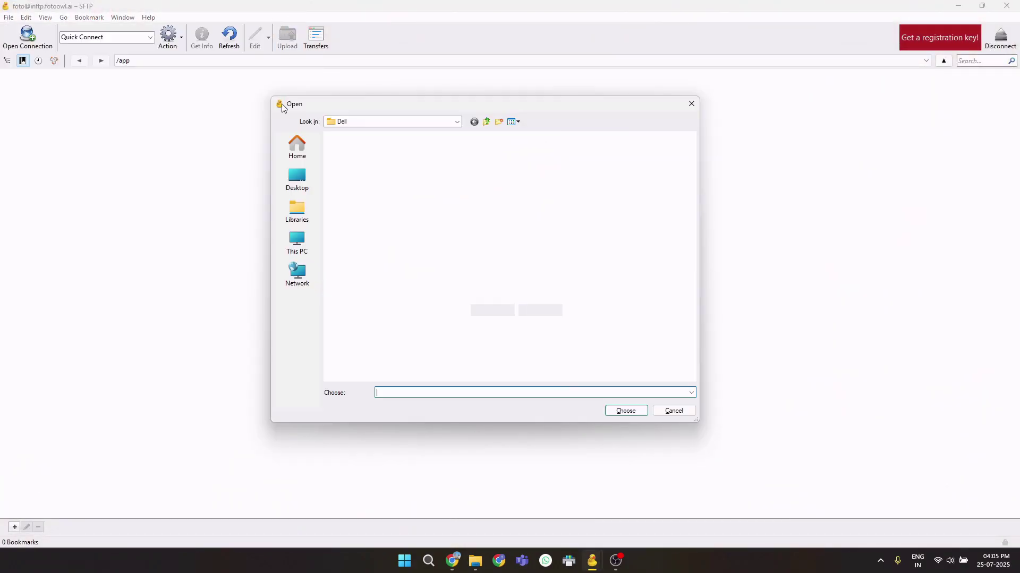
pyautogui.click(297, 180)
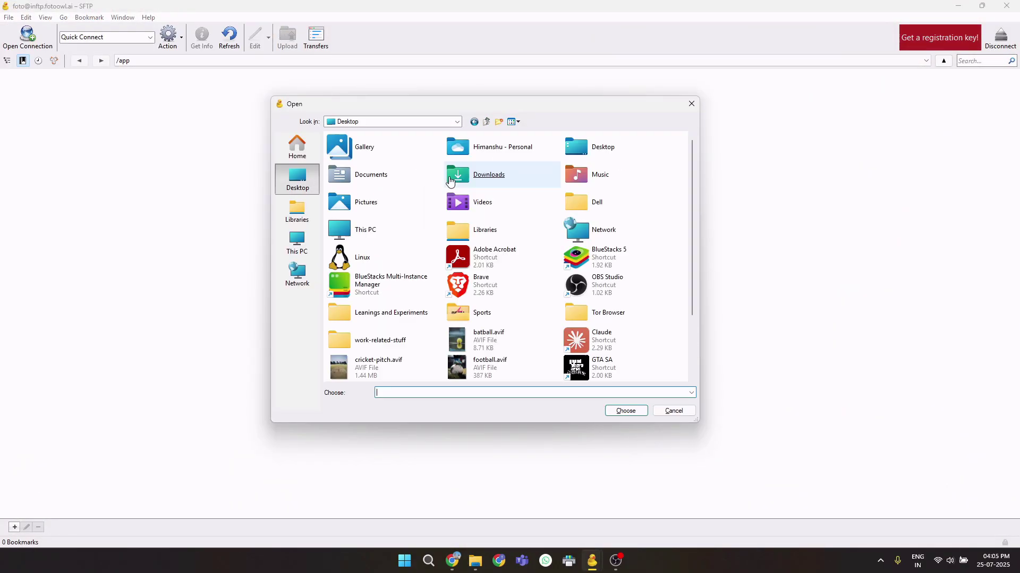
pyautogui.doubleClick(486, 172)
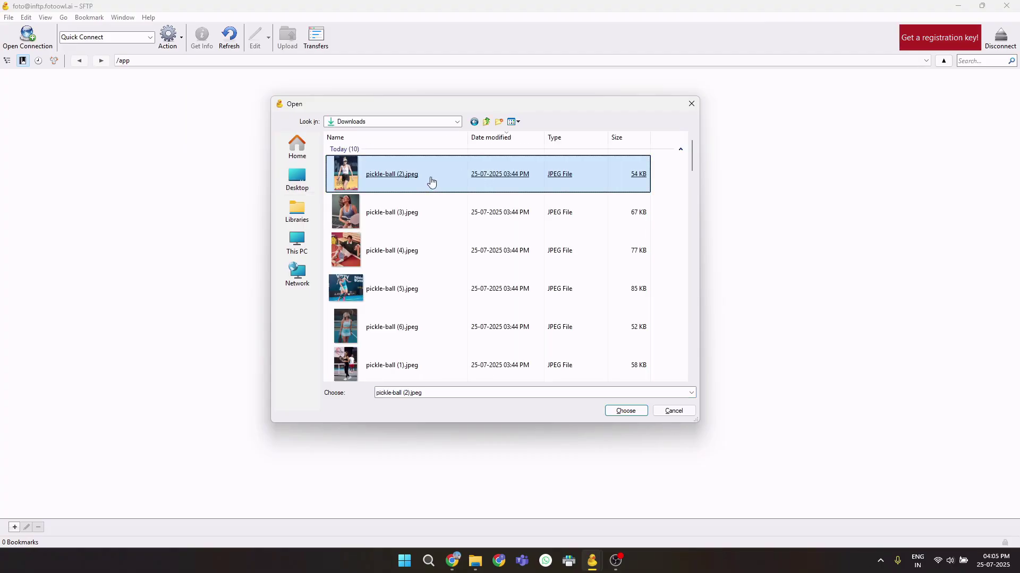
pyautogui.click(403, 268)
pyautogui.scroll(-3, 372, 298)
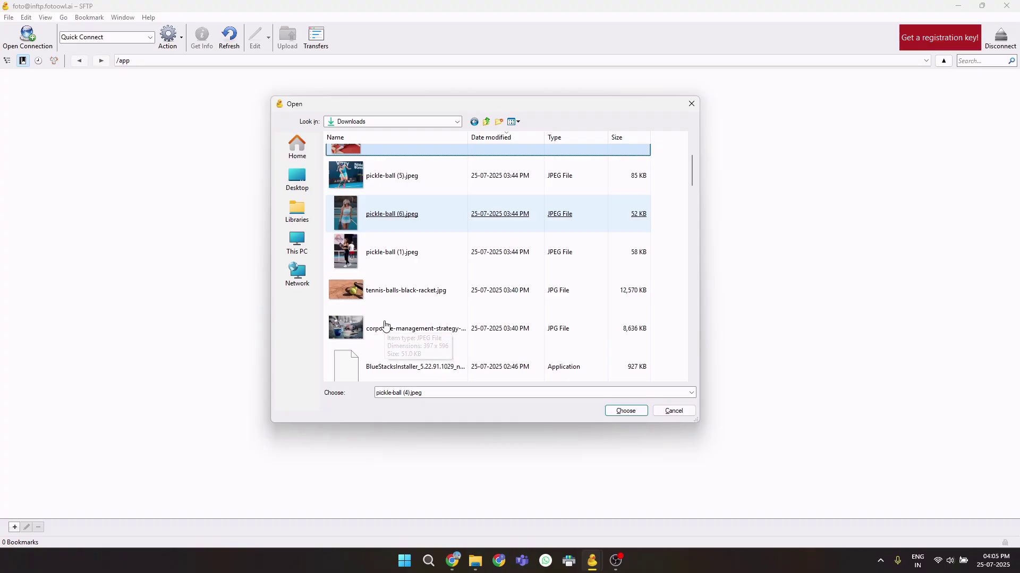
pyautogui.click(350, 327)
pyautogui.scroll(3, 366, 298)
pyautogui.keyDown('shift'); pyautogui.click(391, 174); pyautogui.keyUp('shift')
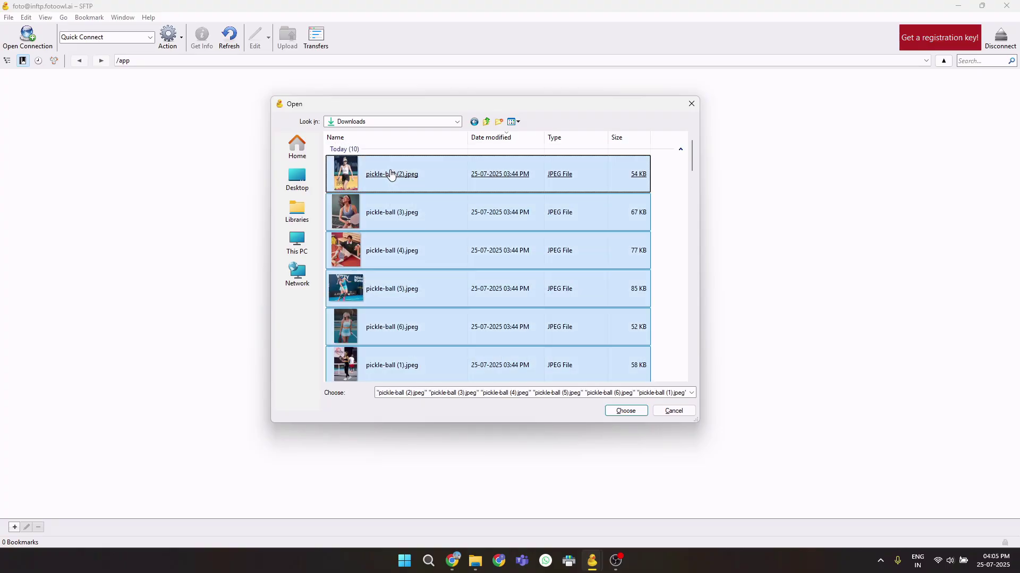
pyautogui.doubleClick(336, 178)
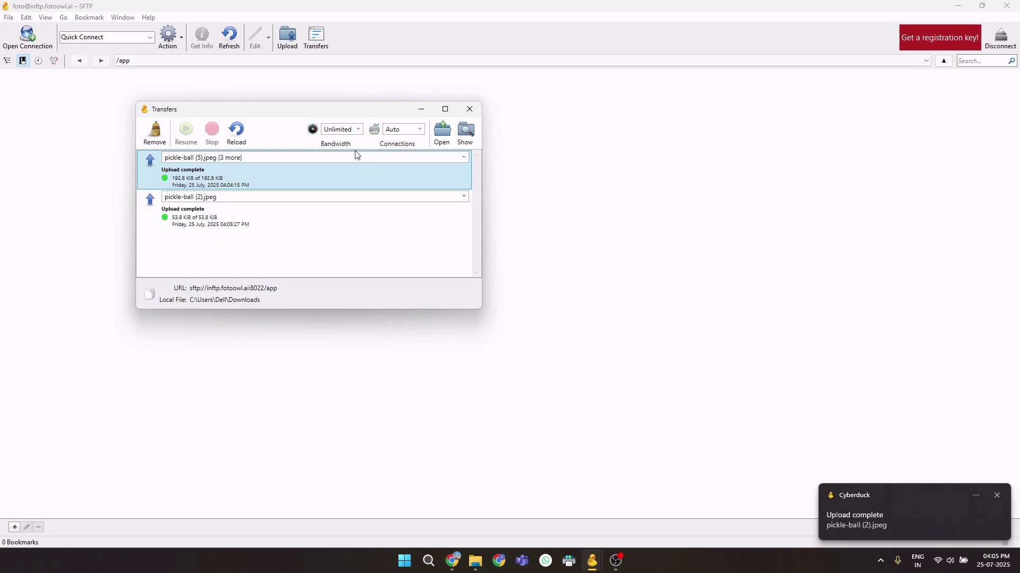
pyautogui.click(469, 109)
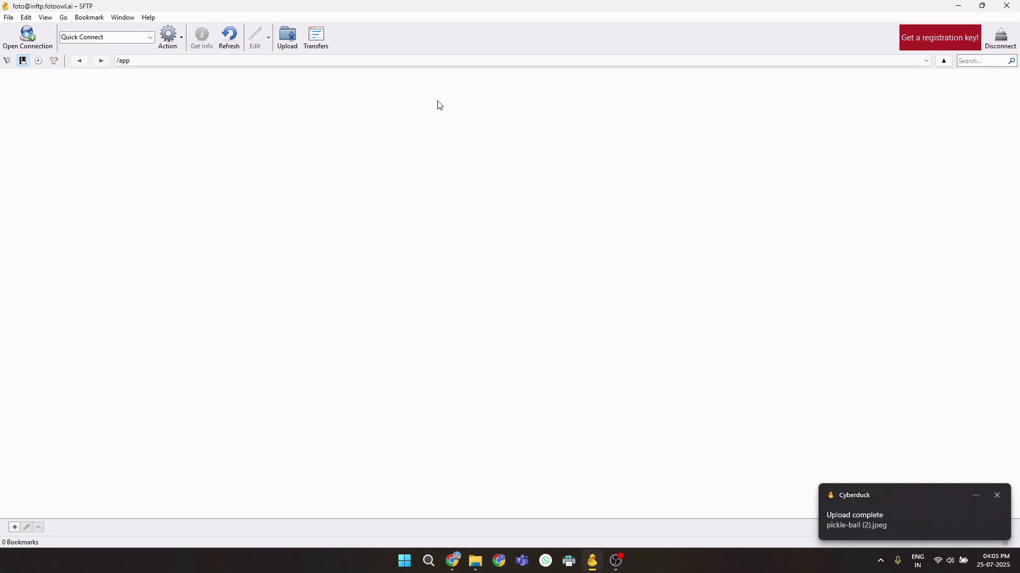
# Start a new upload and try selecting pickle-ball (2) through (5) in Downloads.
pyautogui.click(294, 41)
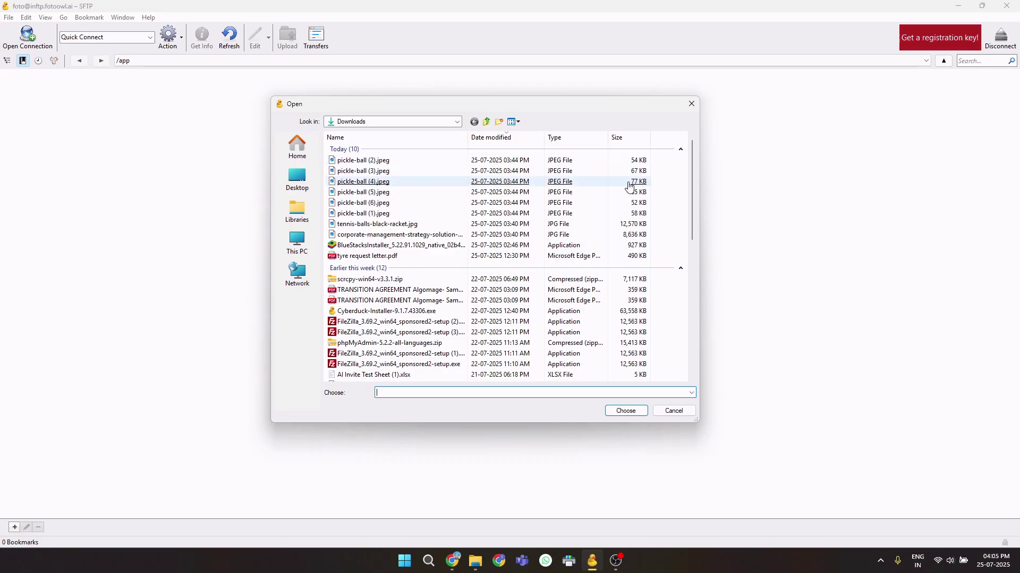
pyautogui.keyDown('ctrl'); pyautogui.scroll(3, 387, 207); pyautogui.keyUp('ctrl')
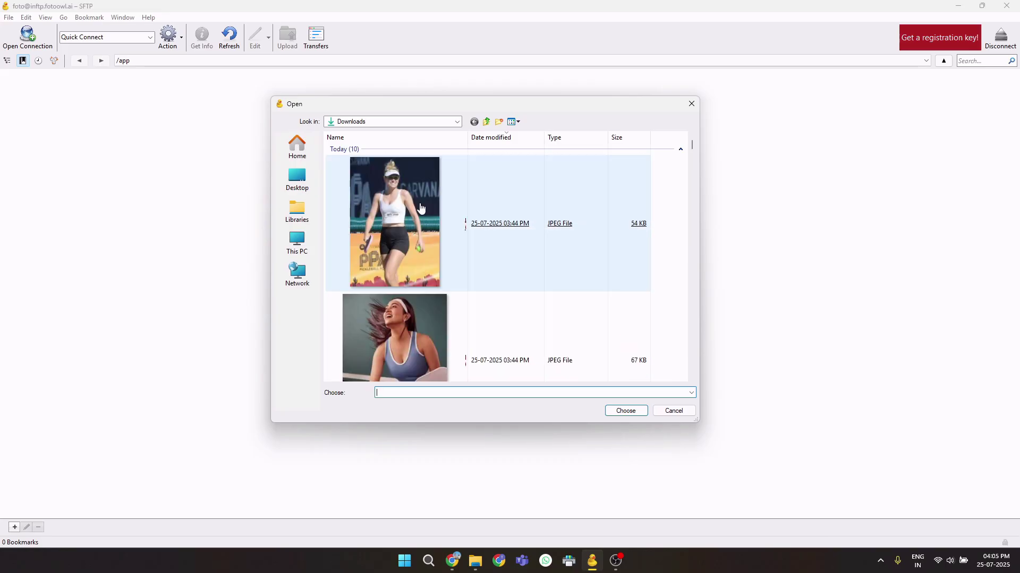
pyautogui.keyDown('ctrl'); pyautogui.scroll(-1, 450, 232); pyautogui.keyUp('ctrl')
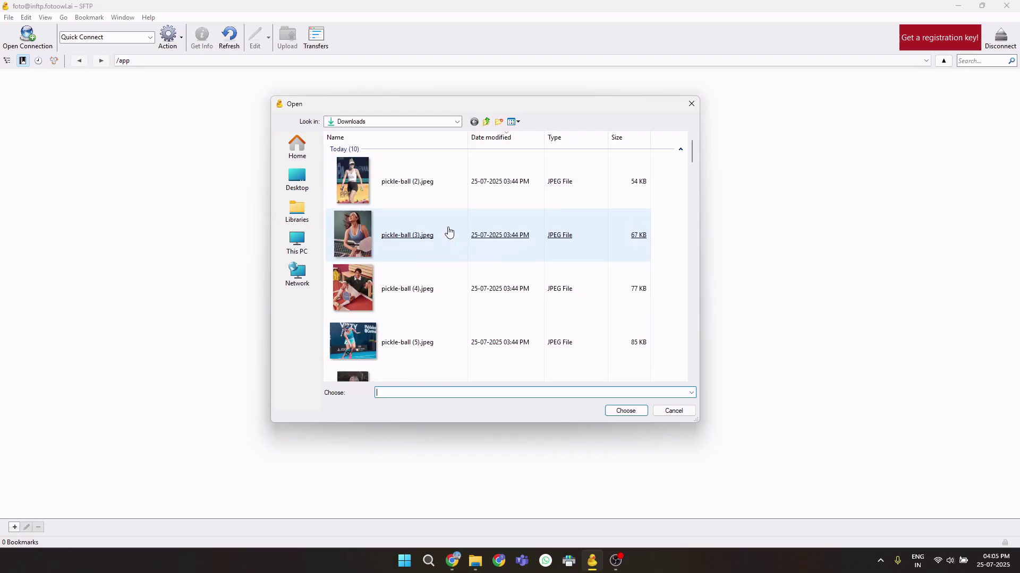
pyautogui.keyDown('ctrl'); pyautogui.scroll(-1, 450, 231); pyautogui.keyUp('ctrl')
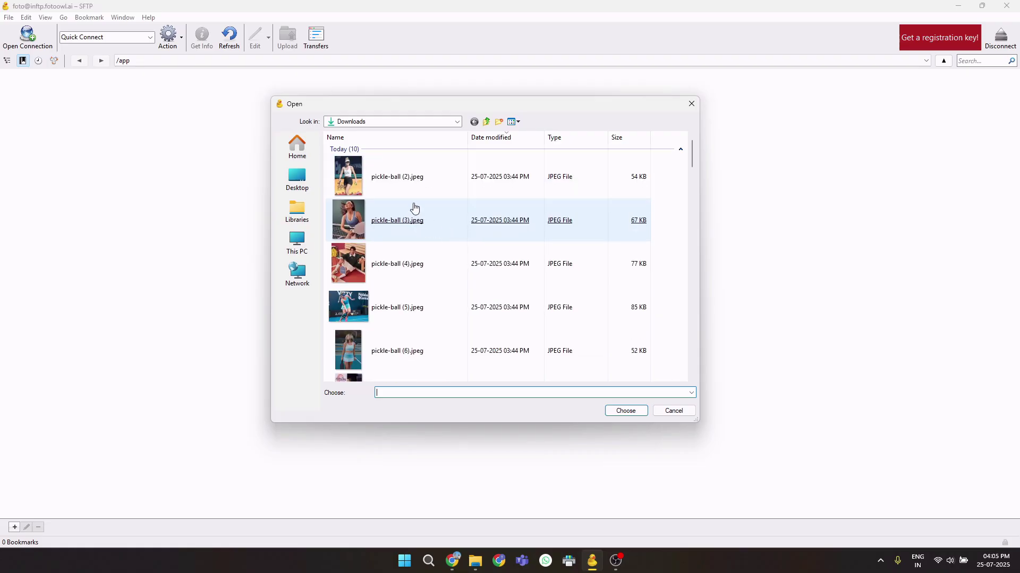
pyautogui.click(459, 181)
pyautogui.keyDown('ctrl'); pyautogui.click(446, 217); pyautogui.keyUp('ctrl')
pyautogui.keyDown('ctrl'); pyautogui.click(445, 263); pyautogui.keyUp('ctrl')
pyautogui.keyDown('ctrl'); pyautogui.click(446, 305); pyautogui.keyUp('ctrl')
pyautogui.scroll(-3, 449, 311)
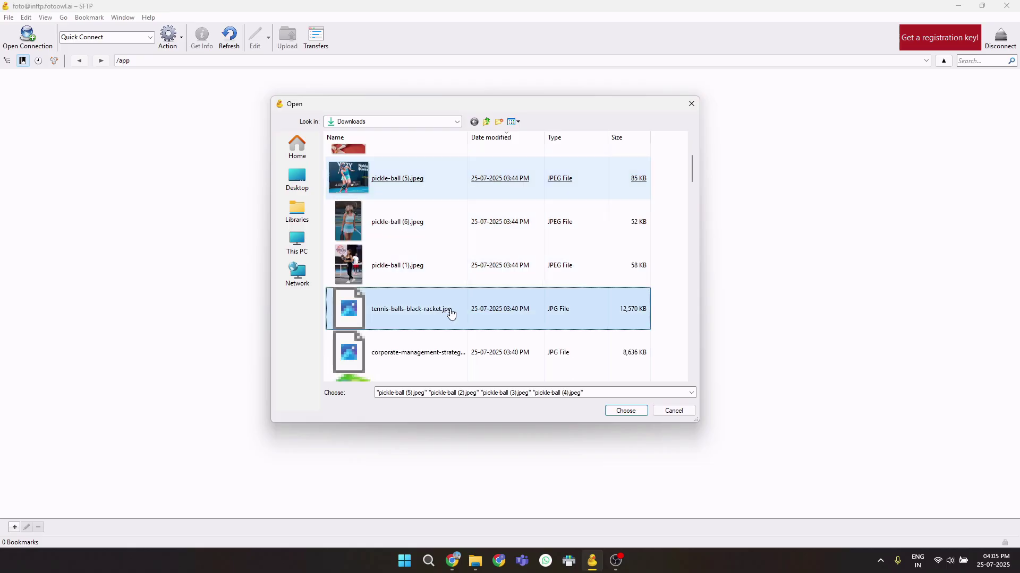
pyautogui.click(451, 313)
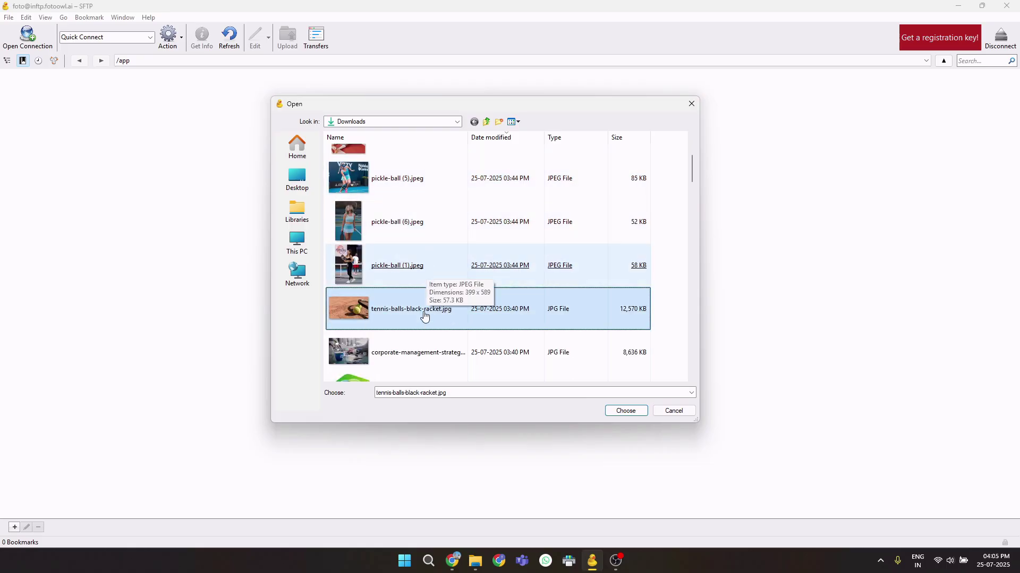
pyautogui.scroll(3, 481, 281)
pyautogui.click(480, 279)
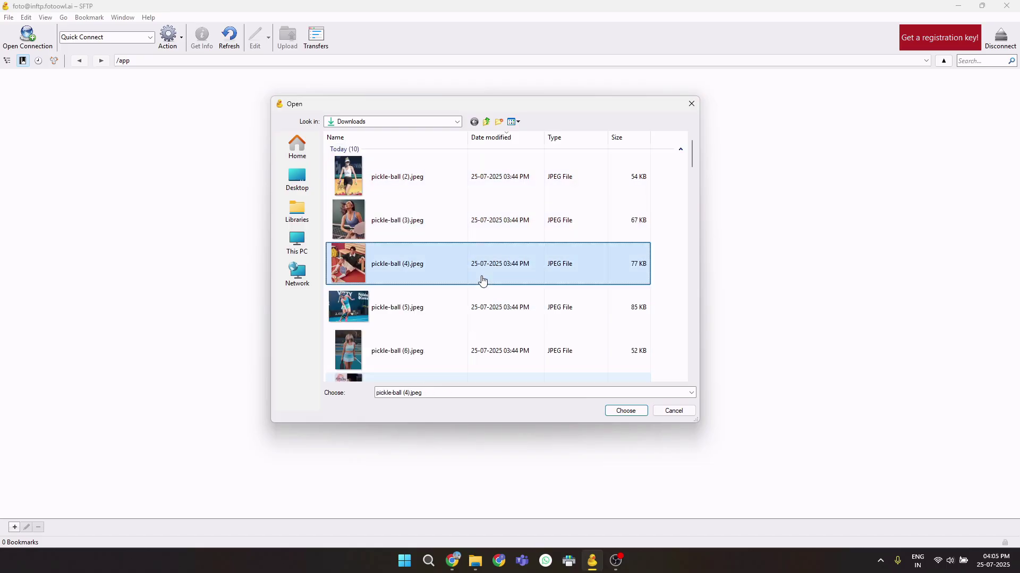
# Reselect pickle-ball (2)–(5), then try the tennis, tyre letter and corporate-management files.
pyautogui.click(416, 193)
pyautogui.keyDown('ctrl'); pyautogui.click(425, 215); pyautogui.keyUp('ctrl')
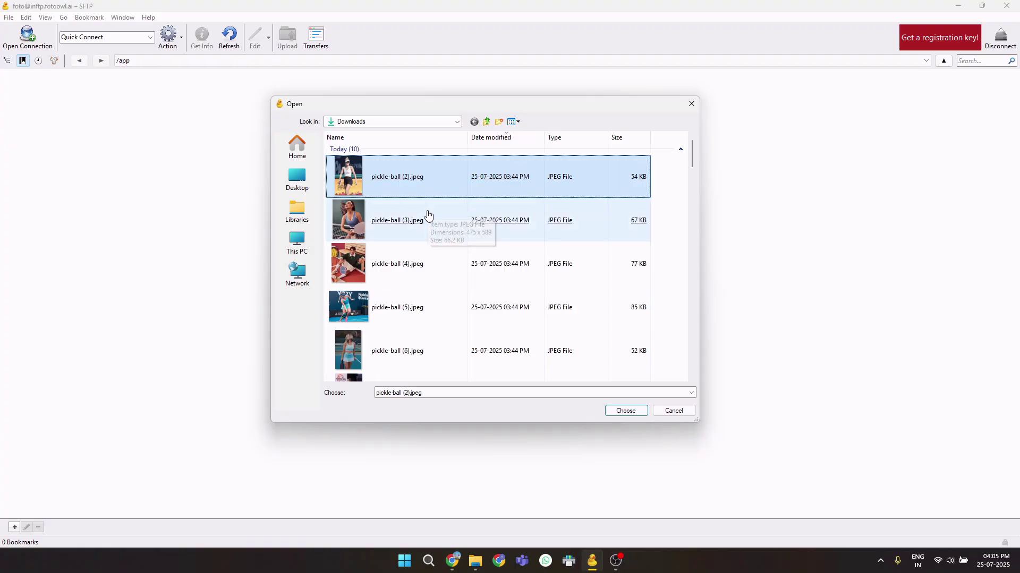
pyautogui.keyDown('ctrl'); pyautogui.click(428, 270); pyautogui.keyUp('ctrl')
pyautogui.keyDown('ctrl'); pyautogui.click(439, 311); pyautogui.keyUp('ctrl')
pyautogui.scroll(-5, 439, 312)
pyautogui.click(420, 180)
pyautogui.click(414, 310)
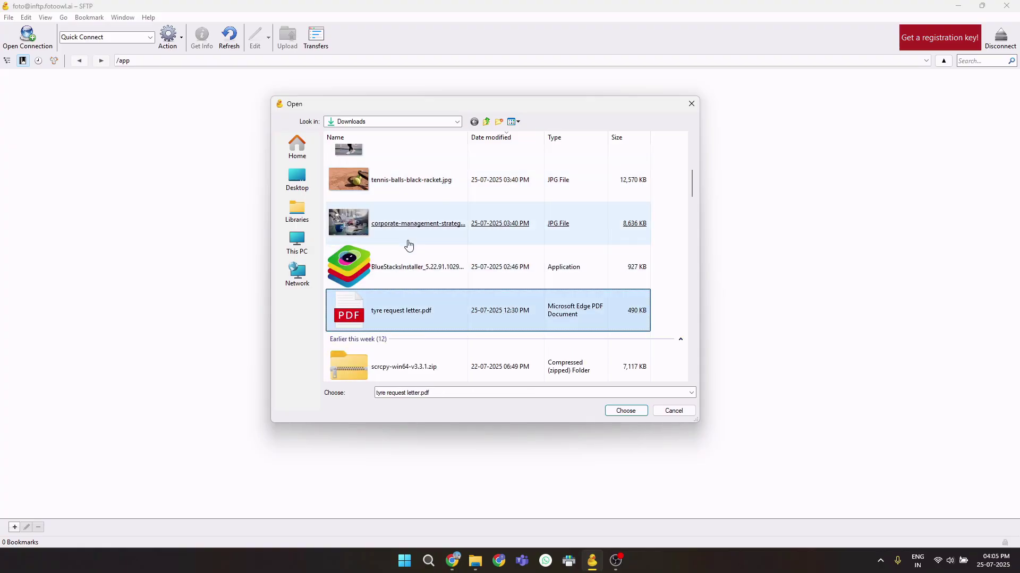
pyautogui.keyDown('ctrl'); pyautogui.click(410, 222); pyautogui.keyUp('ctrl')
pyautogui.keyDown('ctrl'); pyautogui.click(409, 186); pyautogui.keyUp('ctrl')
pyautogui.scroll(3, 440, 214)
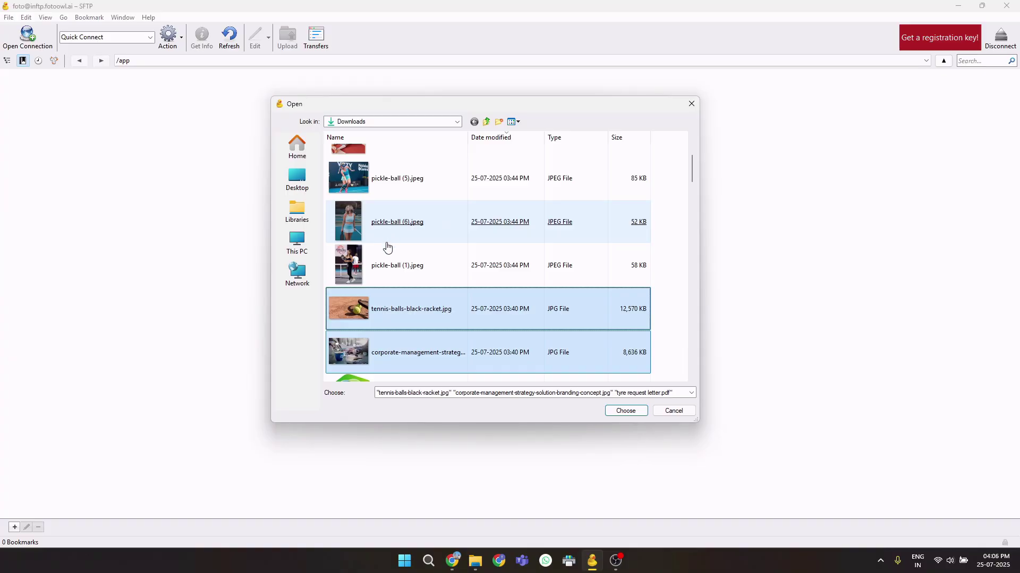
pyautogui.scroll(3, 427, 212)
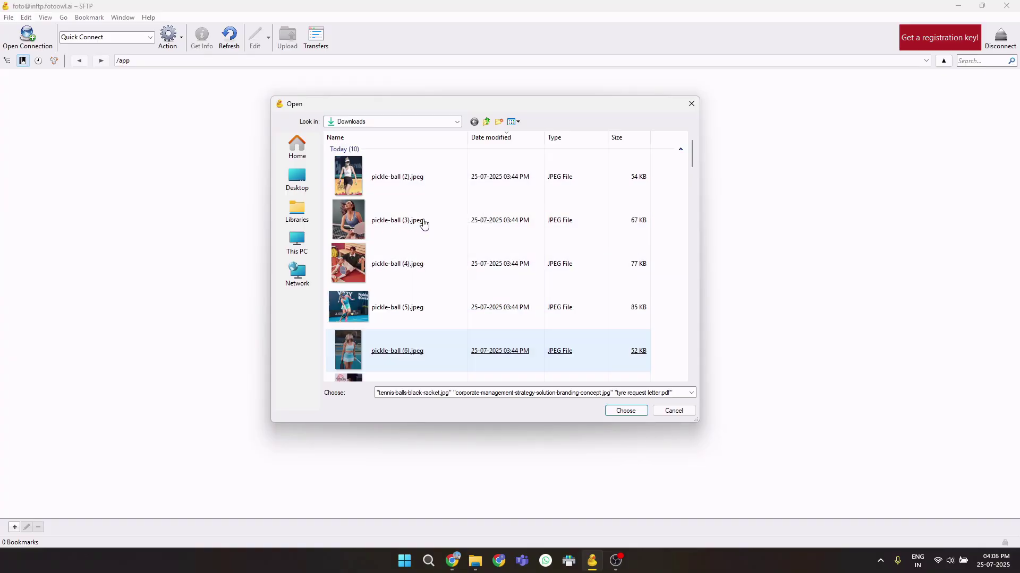
# Upload pickle-ball (2), (3) and (4).jpeg together to the server's /app folder.
pyautogui.click(423, 225)
pyautogui.keyDown('ctrl'); pyautogui.click(429, 185); pyautogui.keyUp('ctrl')
pyautogui.keyDown('ctrl'); pyautogui.click(413, 264); pyautogui.keyUp('ctrl')
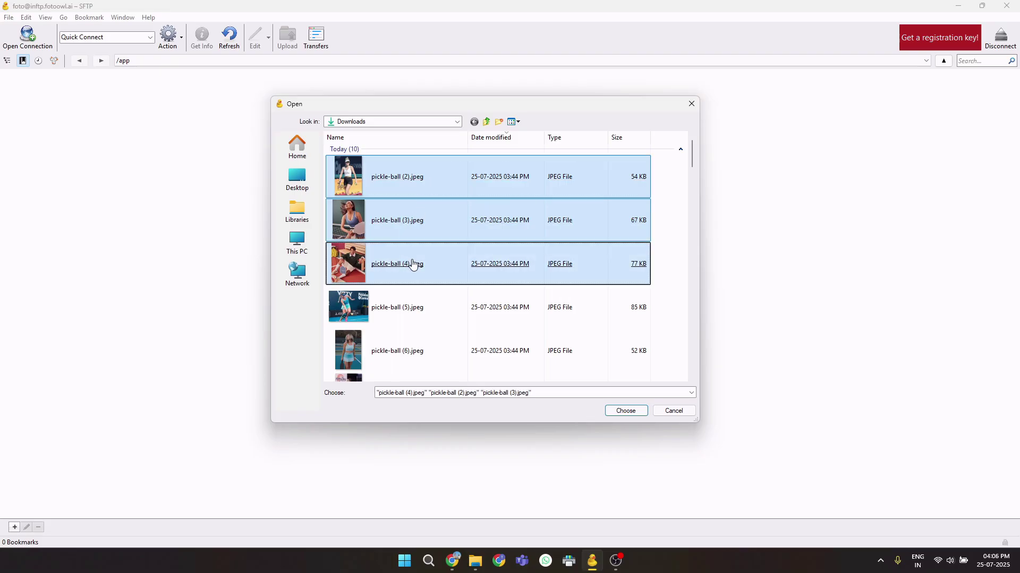
pyautogui.keyDown('ctrl'); pyautogui.click(461, 239); pyautogui.keyUp('ctrl')
pyautogui.scroll(-10, 461, 240)
pyautogui.scroll(10, 461, 240)
pyautogui.keyDown('ctrl'); pyautogui.click(461, 238); pyautogui.keyUp('ctrl')
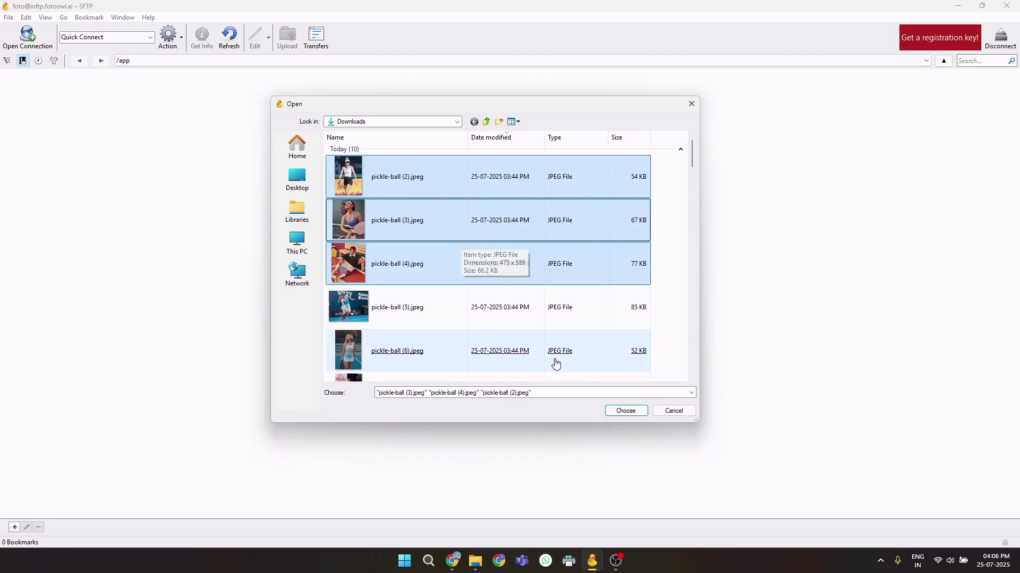
pyautogui.click(623, 411)
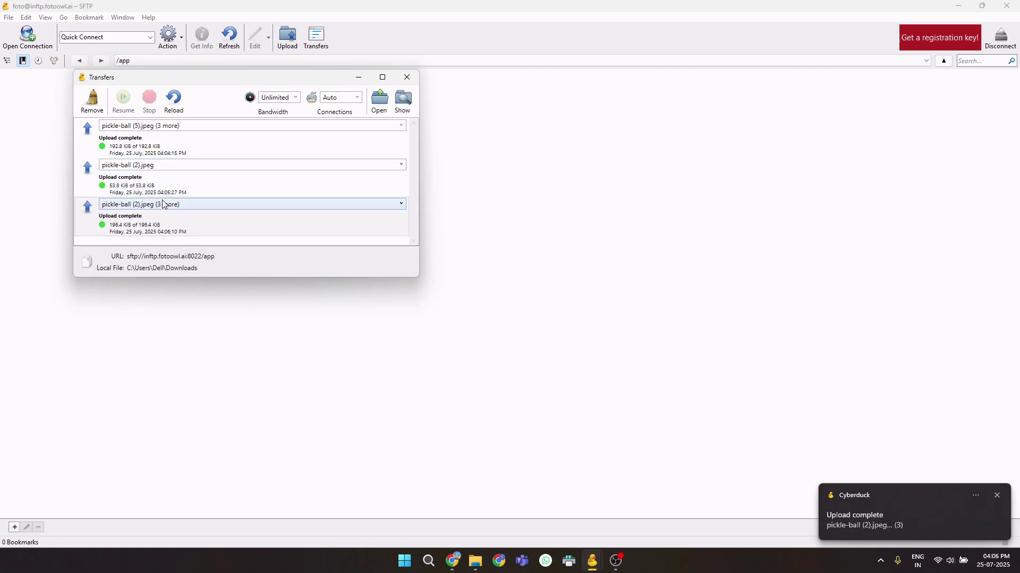
pyautogui.hotkey('alt', 'Tab')
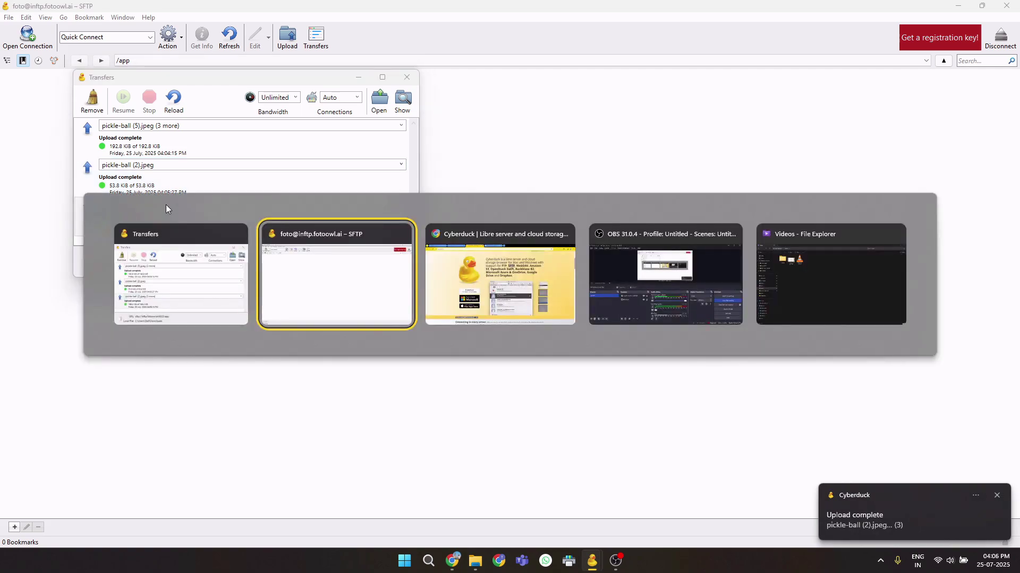
# Switch to Chrome's Foto Owl - Event tab and reload the Pickle Vall gallery.
pyautogui.press('Tab')
pyautogui.click(173, 8)
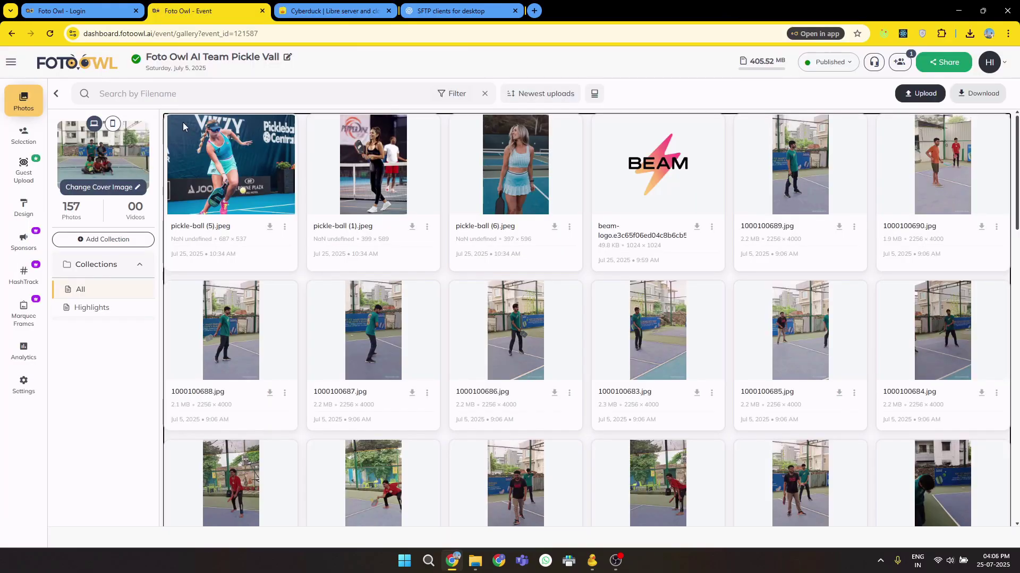
pyautogui.click(50, 35)
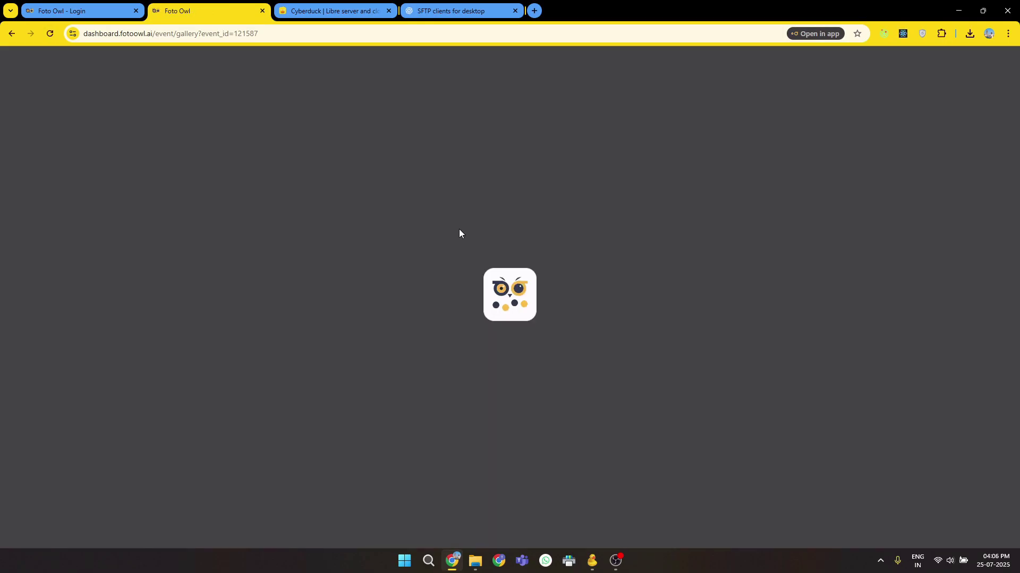